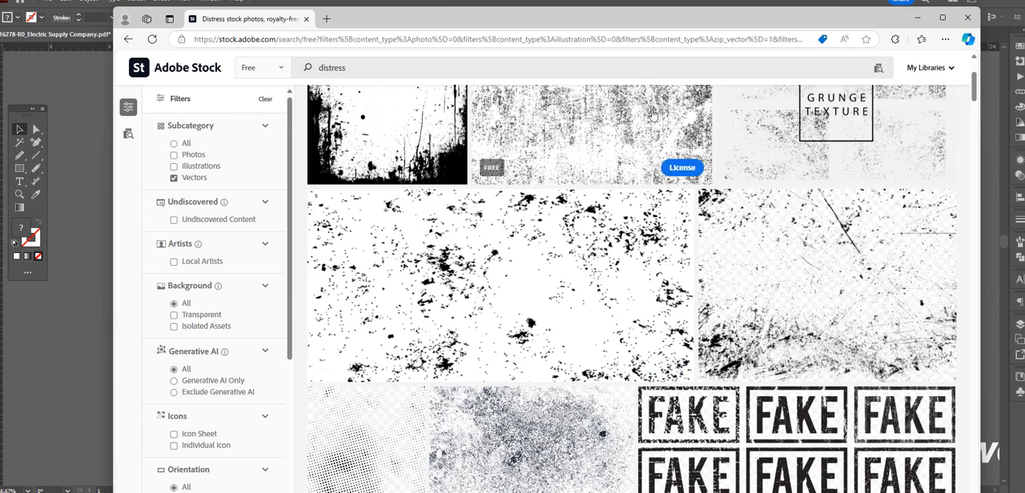
Step: Move the Adobe Stock browser window off the Illustrator document and check the distress texture beside the logo
{"action": "left_click_drag", "start_coordinate": [521, 26], "coordinate": [1024, 81]}
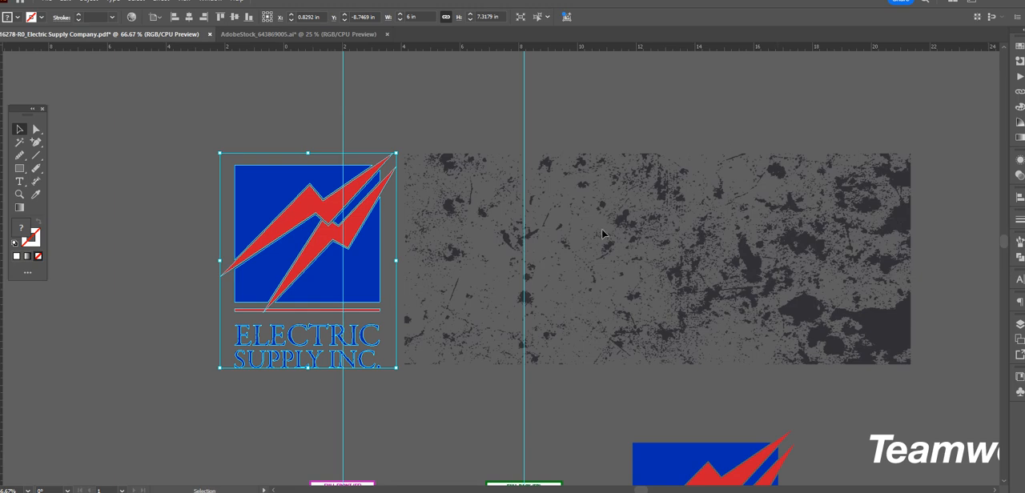
{"action": "left_click", "coordinate": [610, 253]}
{"action": "left_click", "coordinate": [610, 253]}
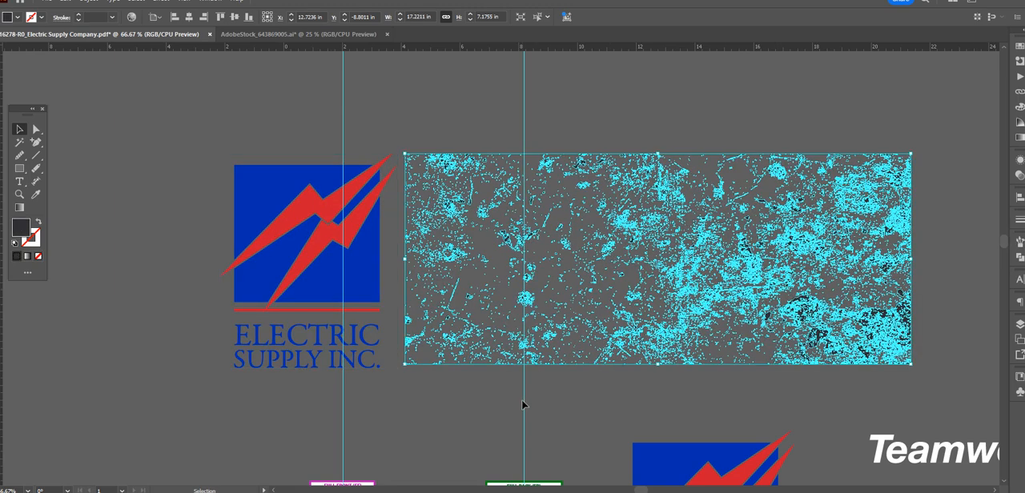
{"action": "left_click", "coordinate": [524, 404]}
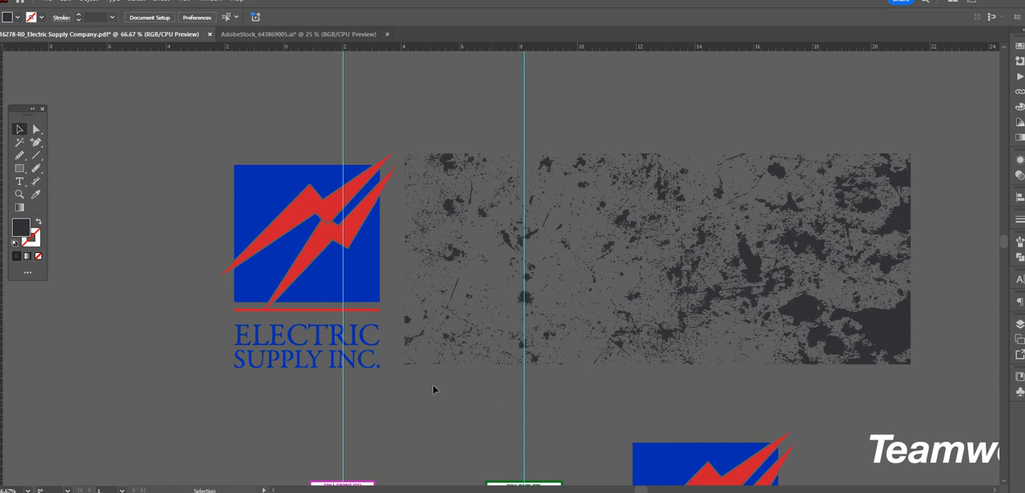
Step: Fill the distress texture with the dark grey shirt colour sampled from the Full Front box on the mockup sheet
{"action": "left_click_drag", "start_coordinate": [440, 423], "coordinate": [487, 369]}
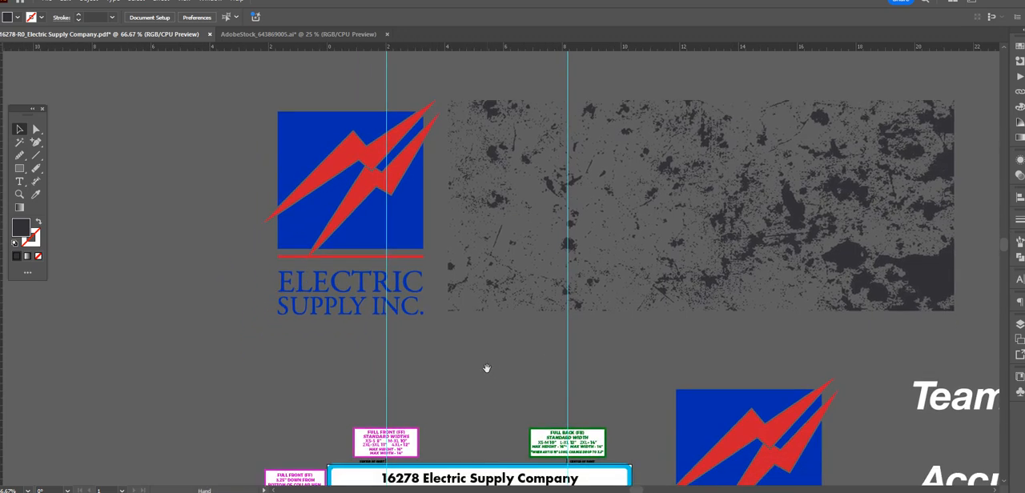
{"action": "left_click", "coordinate": [457, 289]}
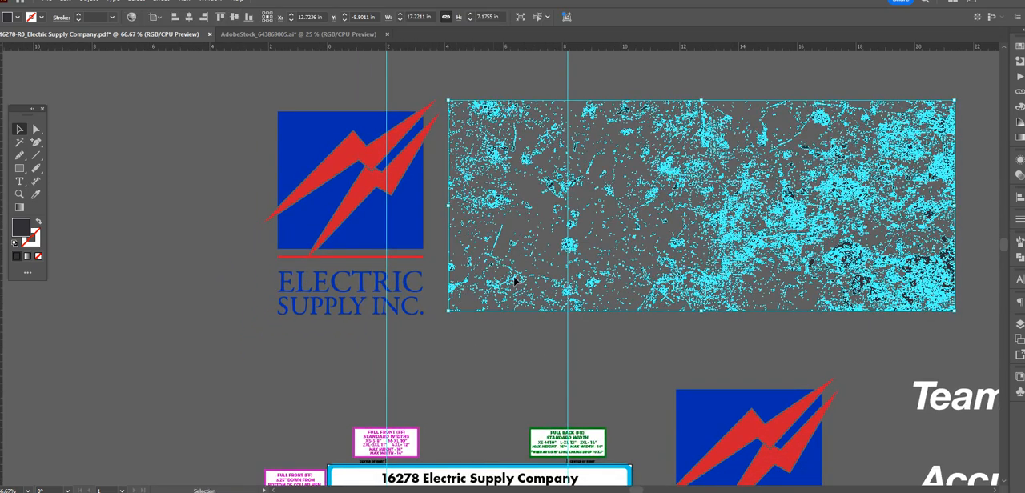
{"action": "left_click_drag", "start_coordinate": [467, 413], "coordinate": [491, 236]}
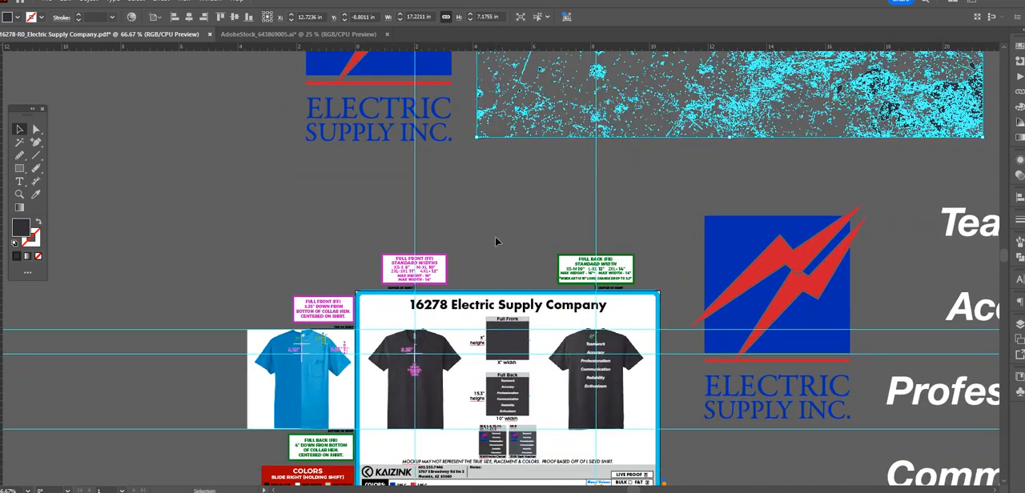
{"action": "key", "text": "i"}
{"action": "left_click", "coordinate": [496, 323]}
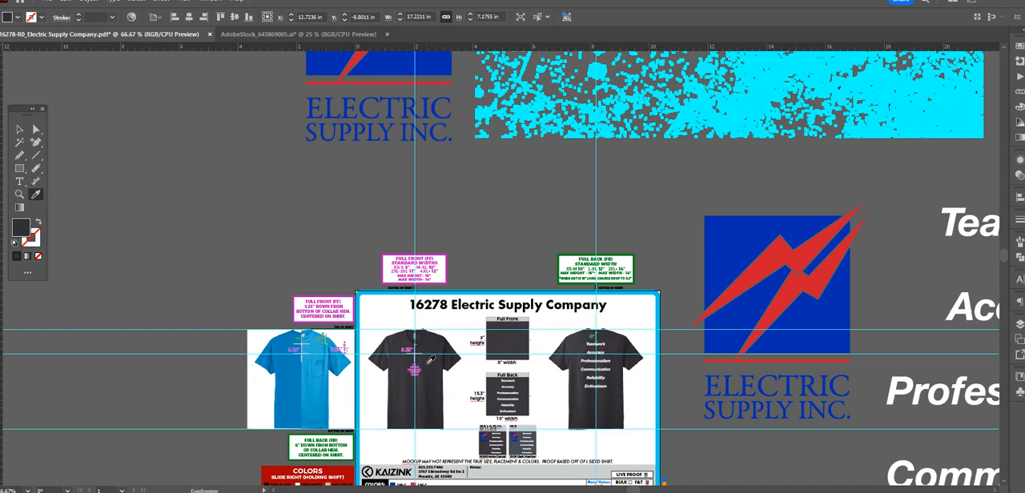
{"action": "left_click", "coordinate": [19, 133]}
{"action": "left_click_drag", "start_coordinate": [589, 238], "coordinate": [585, 384]}
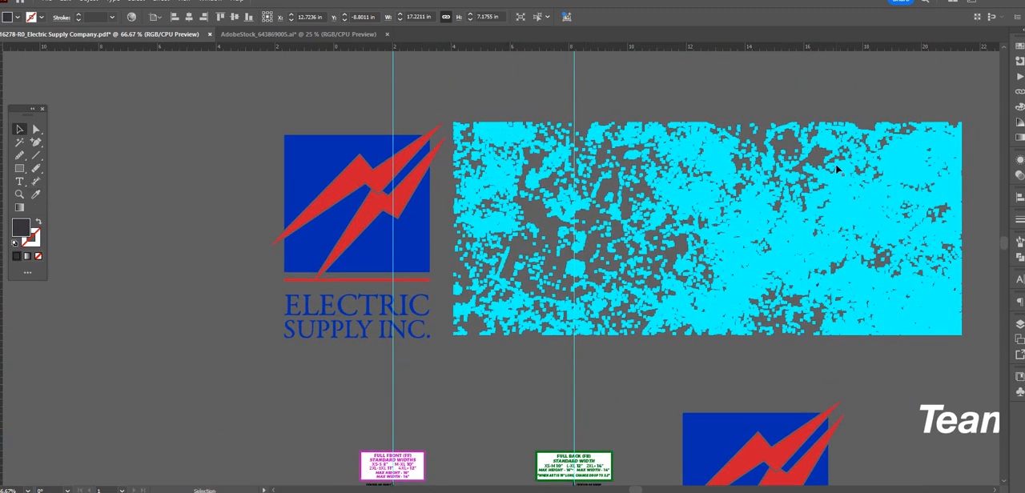
Step: Save the texture's dark grey fill as a new spot colour swatch named NO NOT PRINT
{"action": "left_click", "coordinate": [1016, 50]}
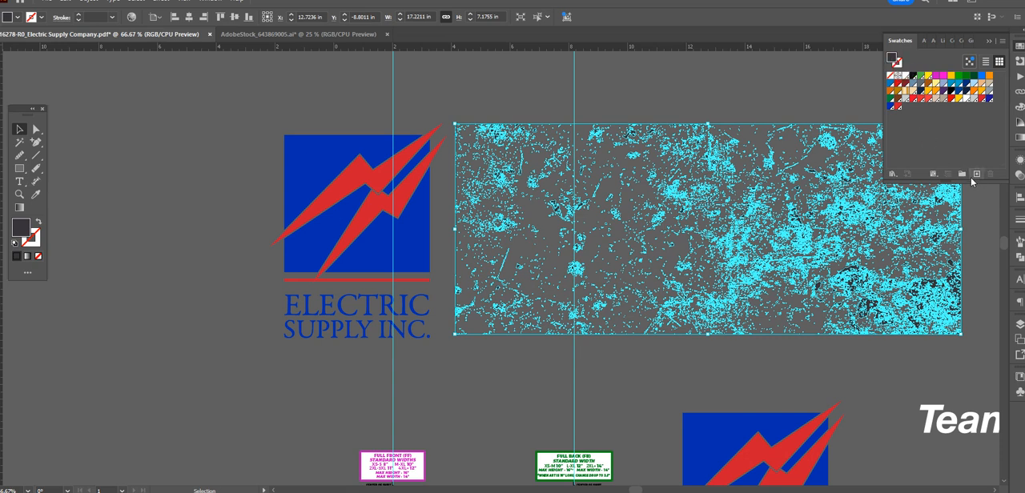
{"action": "left_click", "coordinate": [977, 174]}
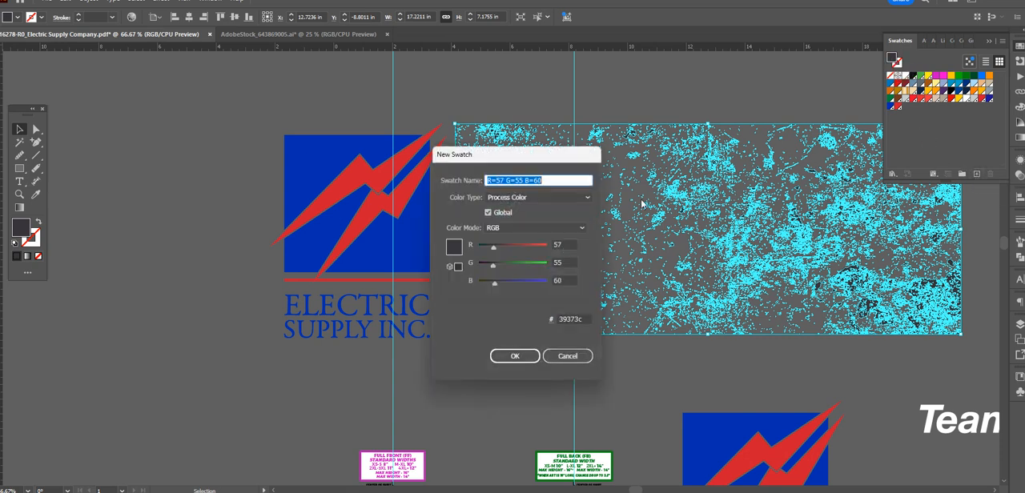
{"action": "left_click", "coordinate": [557, 200]}
{"action": "left_click", "coordinate": [541, 216]}
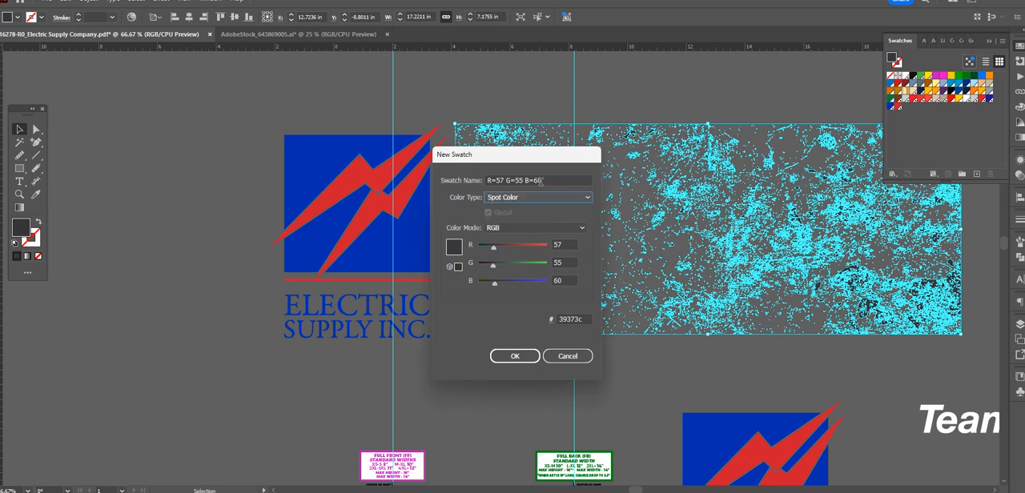
{"action": "type", "text": "NO NOT PRINT"}
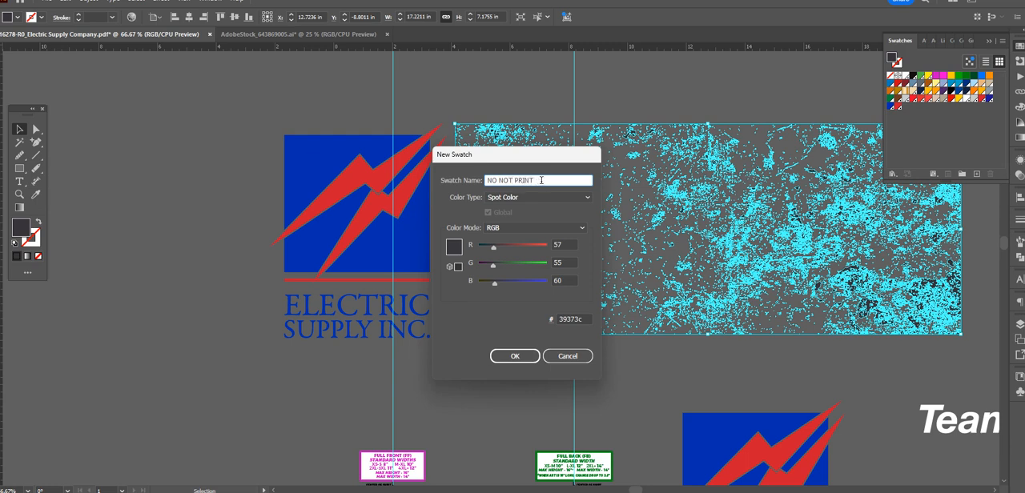
{"action": "left_click", "coordinate": [522, 357]}
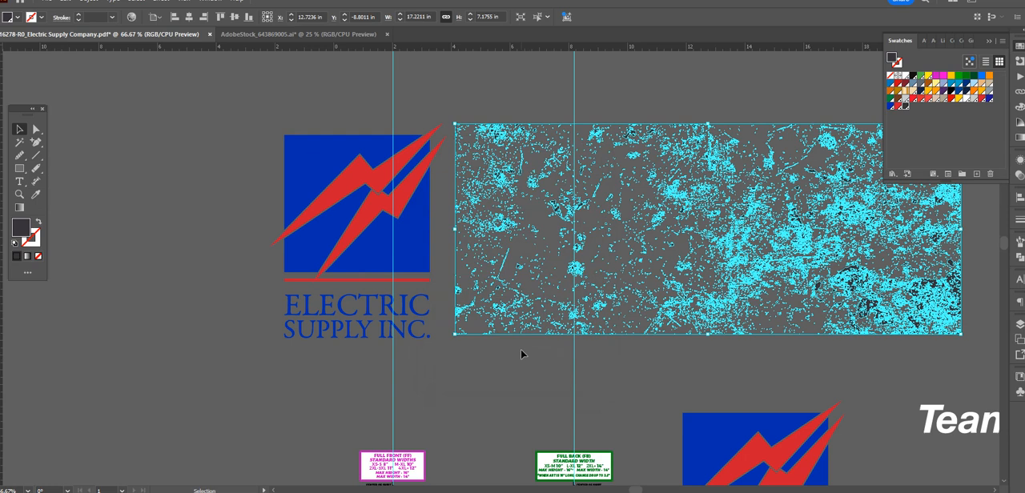
{"action": "left_click", "coordinate": [526, 377]}
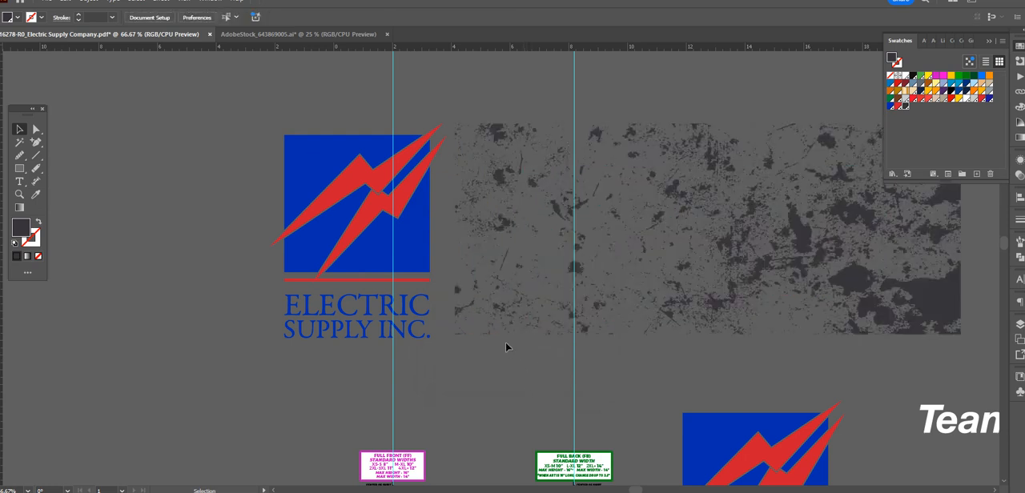
Step: Lock the original Electric Supply logo in place and paste a copy of it directly in front
{"action": "left_click", "coordinate": [418, 259]}
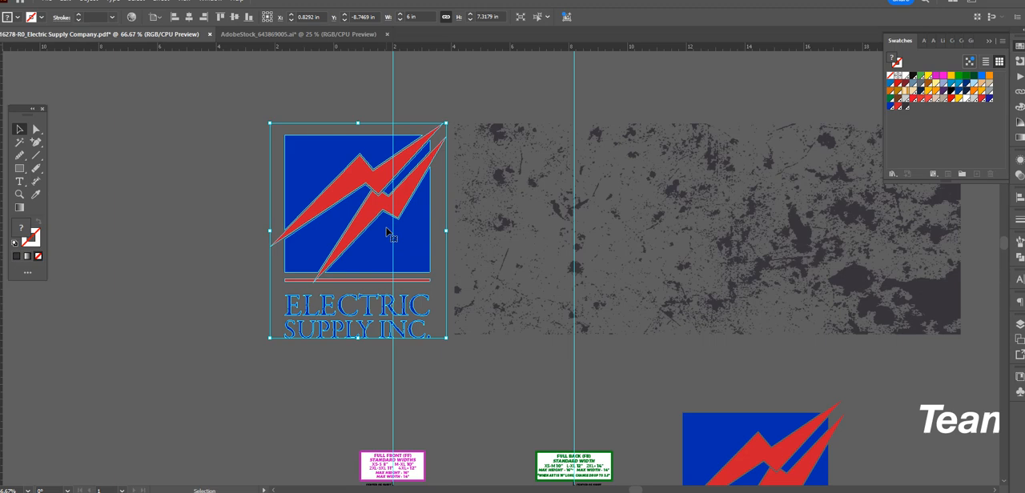
{"action": "key", "text": "a"}
{"action": "key", "text": "v"}
{"action": "key", "text": "a"}
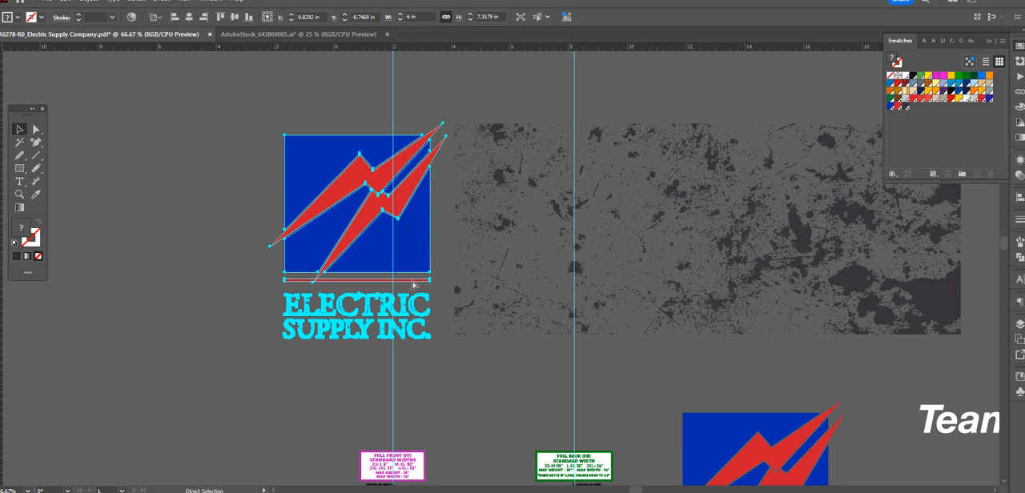
{"action": "key", "text": "ctrl+2"}
{"action": "left_click_drag", "start_coordinate": [395, 231], "coordinate": [295, 139]}
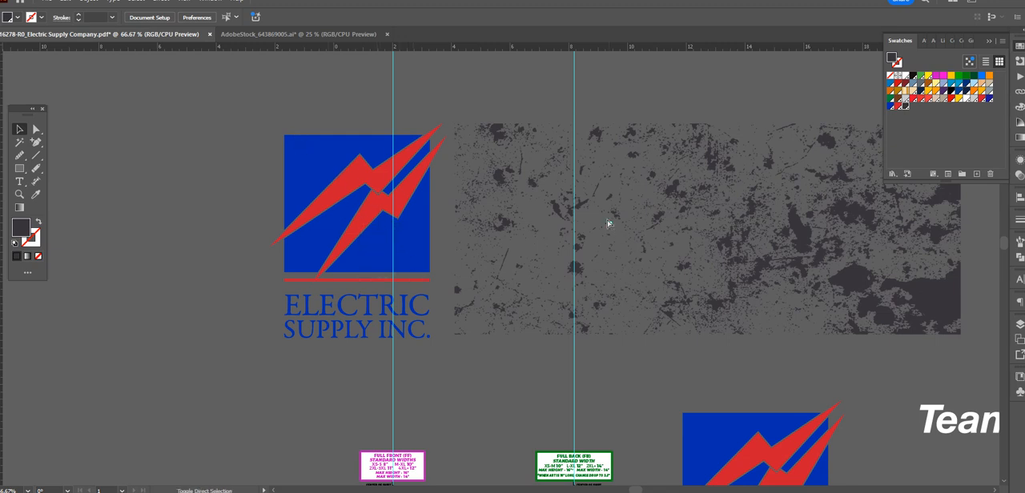
{"action": "key", "text": "ctrl+alt+2"}
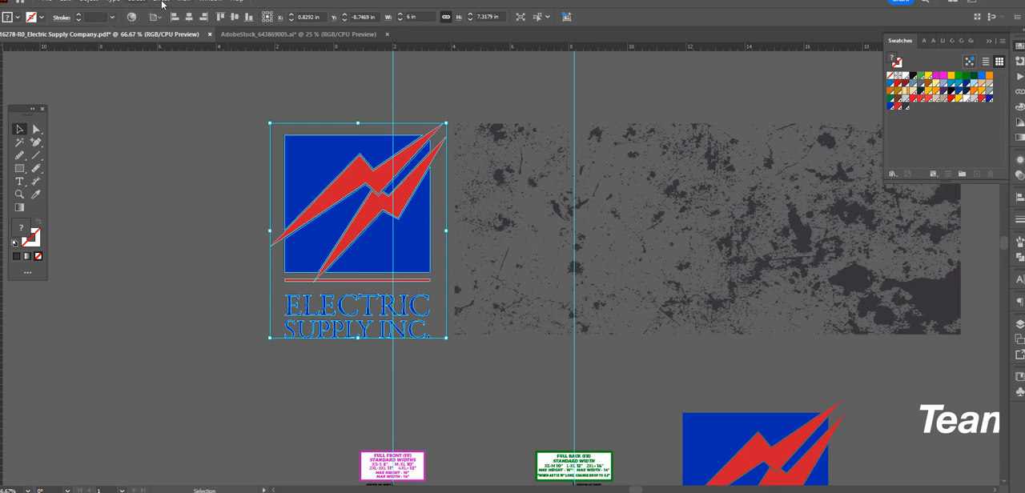
Step: Make the front copy of the logo a compound path
{"action": "left_click_drag", "start_coordinate": [349, 2], "coordinate": [348, 10]}
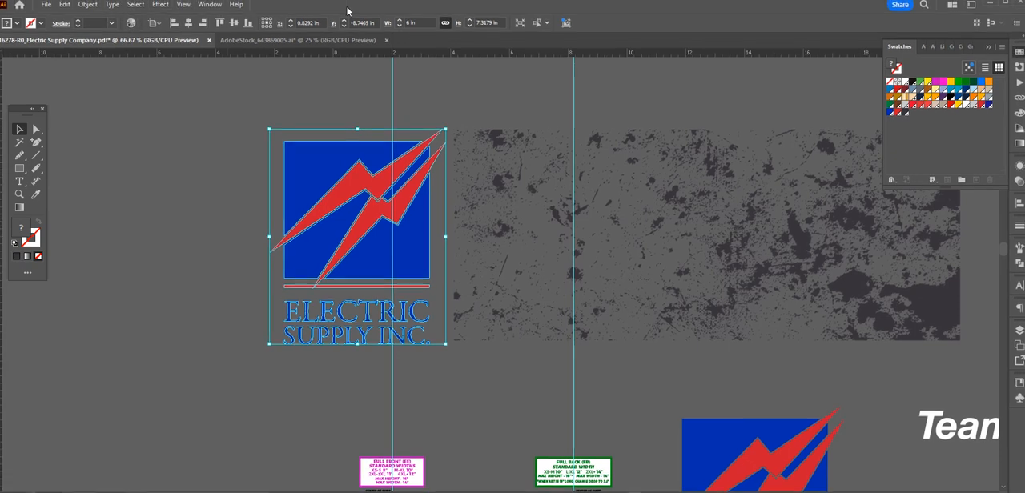
{"action": "left_click", "coordinate": [88, 5]}
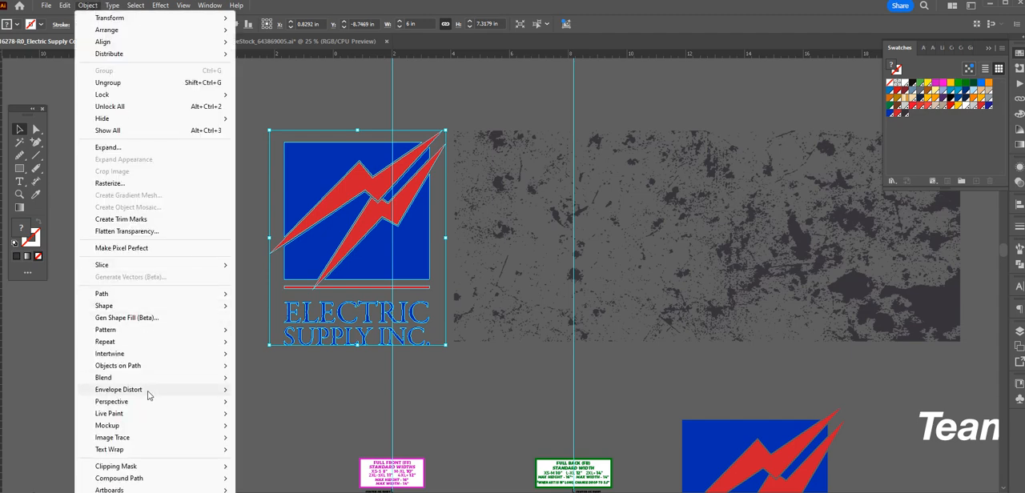
{"action": "mouse_move", "coordinate": [200, 478]}
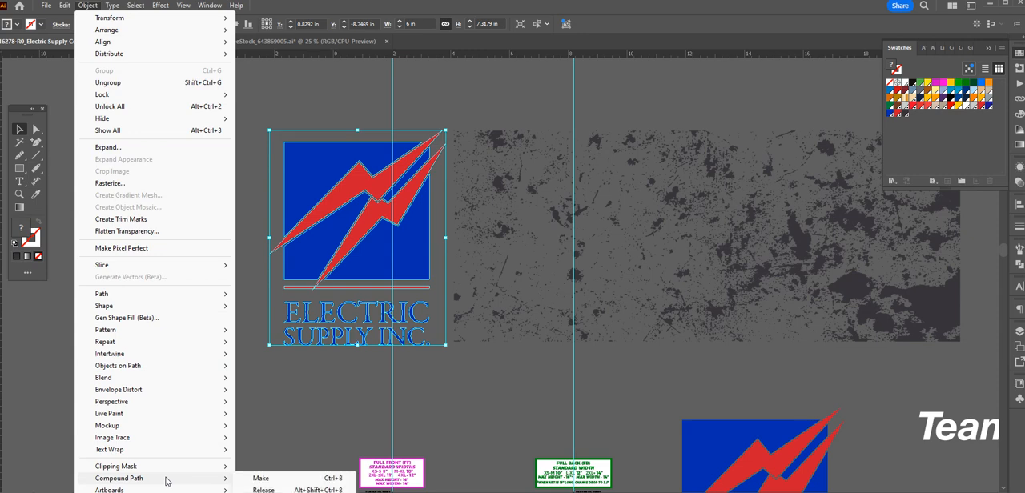
{"action": "left_click", "coordinate": [260, 479]}
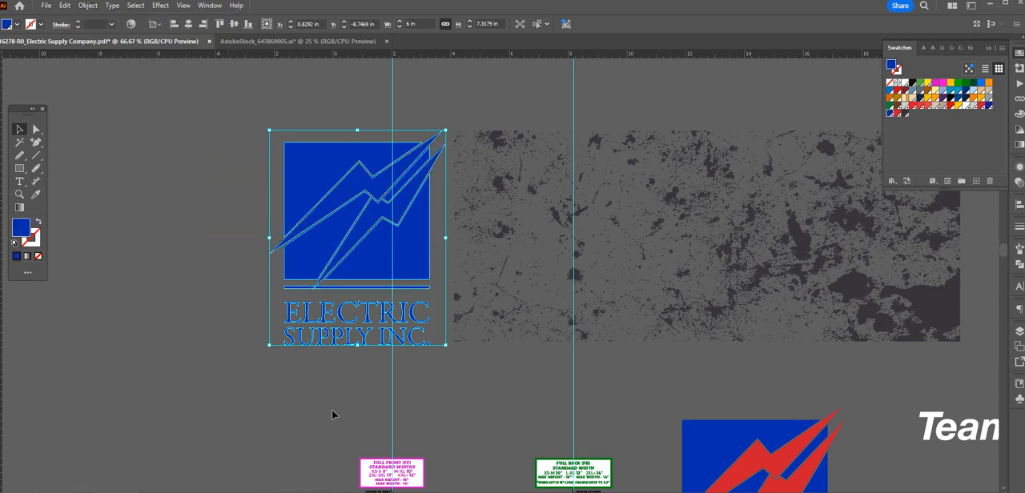
{"action": "left_click", "coordinate": [380, 394]}
Step: Move the distress texture onto the logo so that its sparser end lies over the artwork
{"action": "key", "text": "ctrl+equal"}
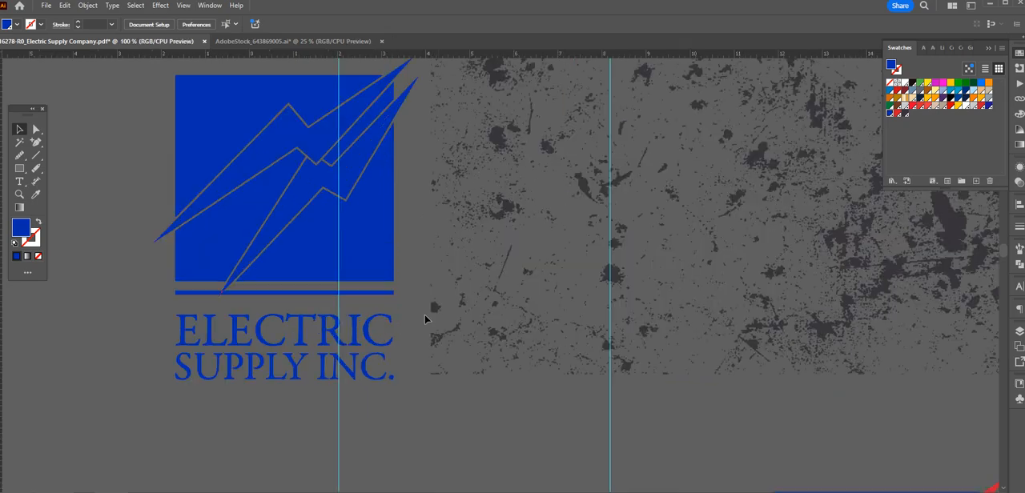
{"action": "left_click", "coordinate": [435, 314]}
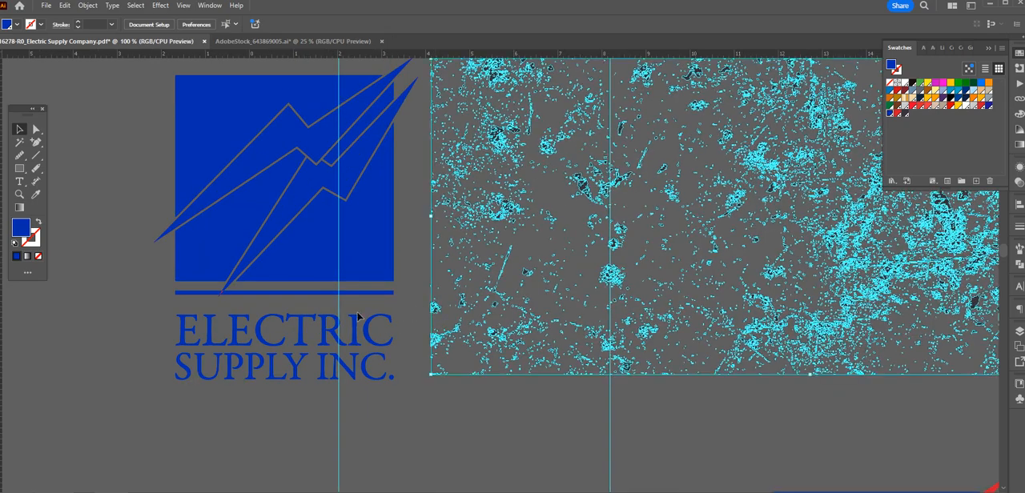
{"action": "left_click_drag", "start_coordinate": [435, 314], "coordinate": [144, 322]}
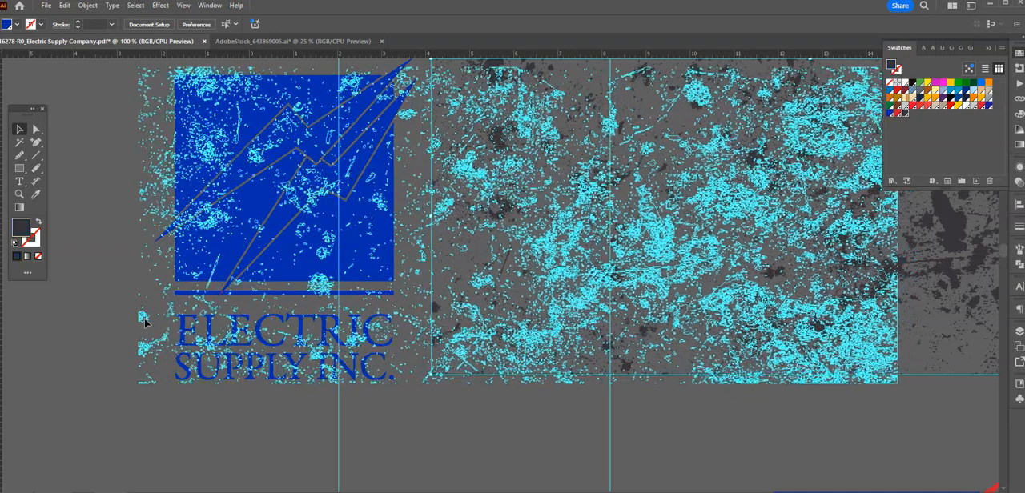
{"action": "left_click", "coordinate": [426, 448]}
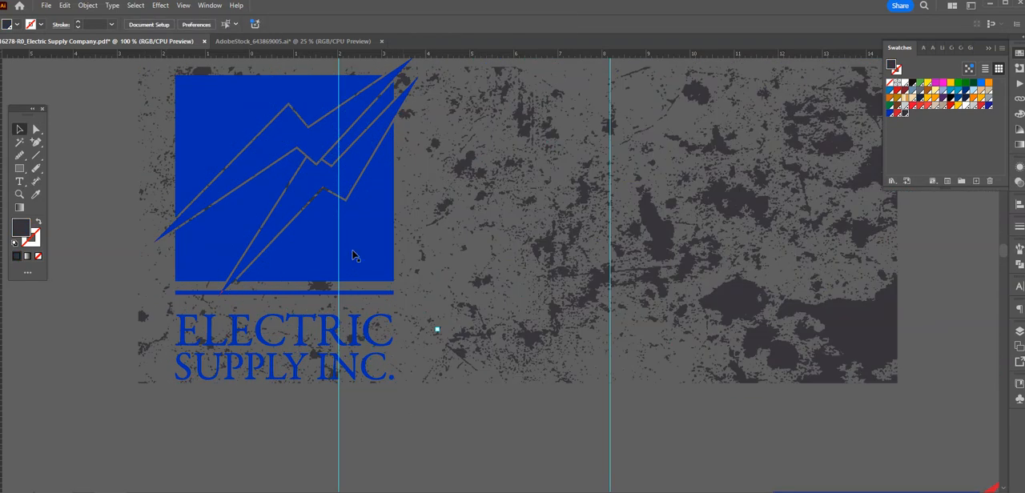
Step: Enlarge the distress texture proportionally to about 17.9 in wide so that it extends beyond the logo on all sides
{"action": "left_click", "coordinate": [353, 254]}
{"action": "scroll", "coordinate": [436, 177], "scroll_direction": "up", "scroll_amount": 1}
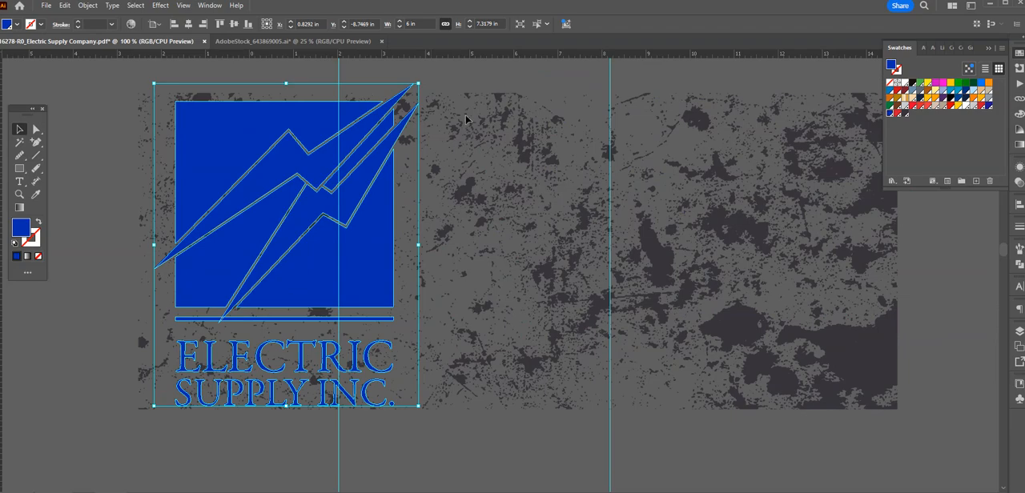
{"action": "left_click", "coordinate": [485, 126], "text": "shift"}
{"action": "scroll", "coordinate": [485, 127], "scroll_direction": "up", "scroll_amount": 1}
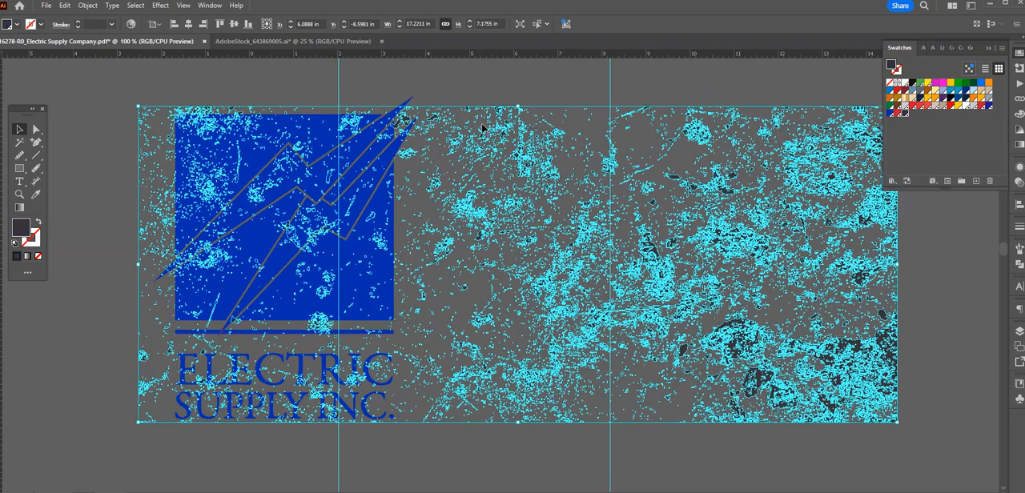
{"action": "left_click_drag", "start_coordinate": [518, 105], "coordinate": [516, 95]}
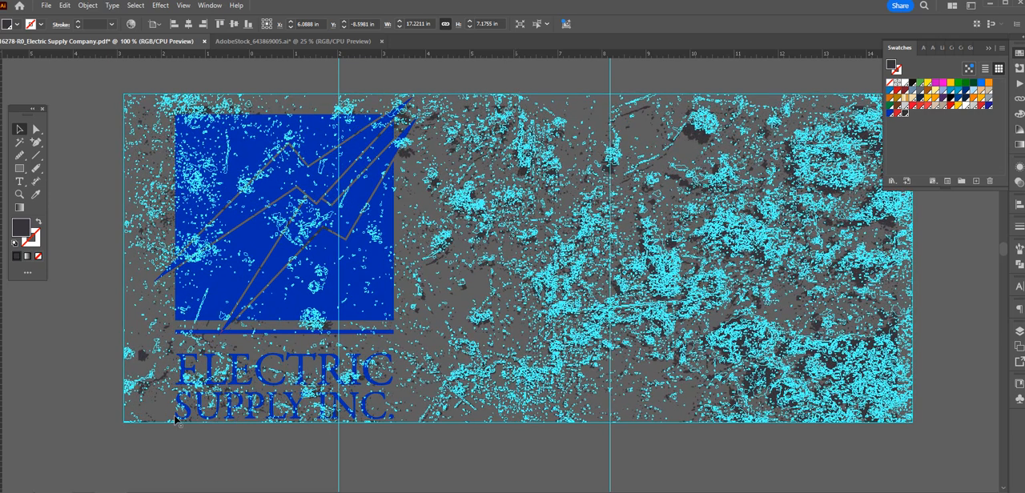
Step: Clip the distress texture to the compound-path logo with a clipping mask, accepting the complex object as the mask
{"action": "left_click", "coordinate": [329, 295], "text": "shift"}
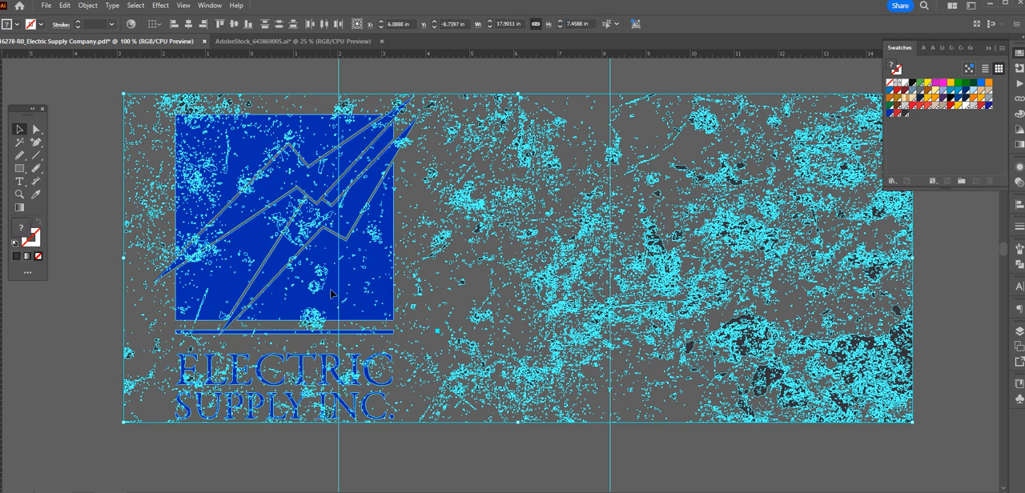
{"action": "right_click", "coordinate": [331, 293]}
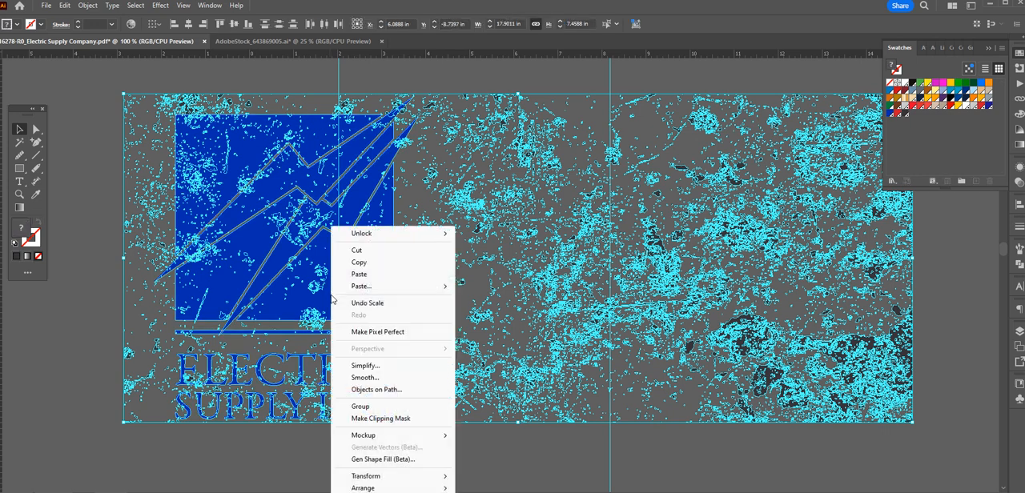
{"action": "left_click", "coordinate": [386, 422]}
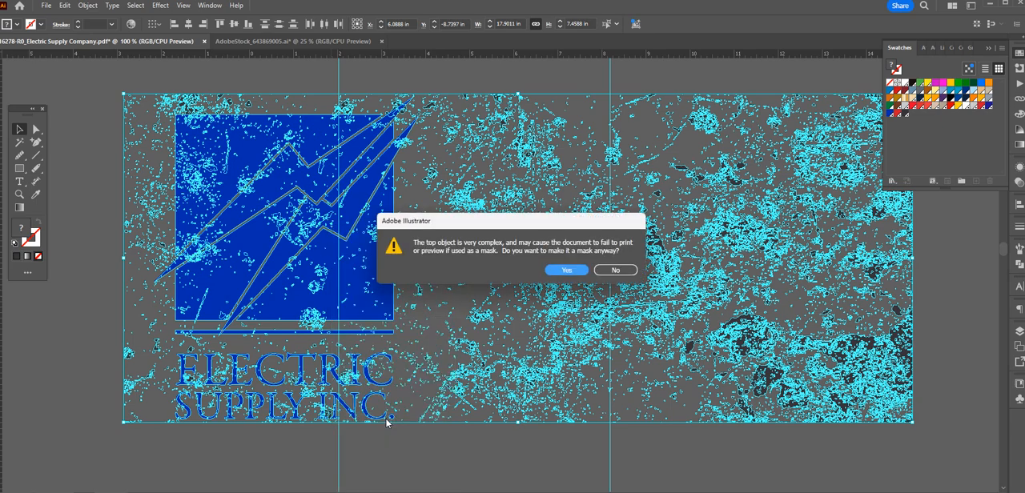
{"action": "left_click", "coordinate": [567, 273]}
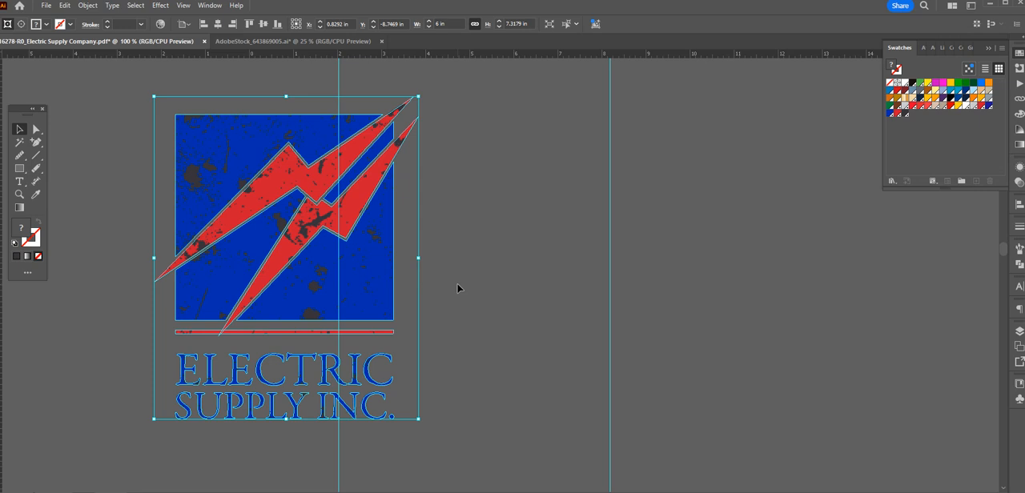
{"action": "left_click", "coordinate": [457, 284]}
{"action": "left_click_drag", "start_coordinate": [469, 355], "coordinate": [569, 380]}
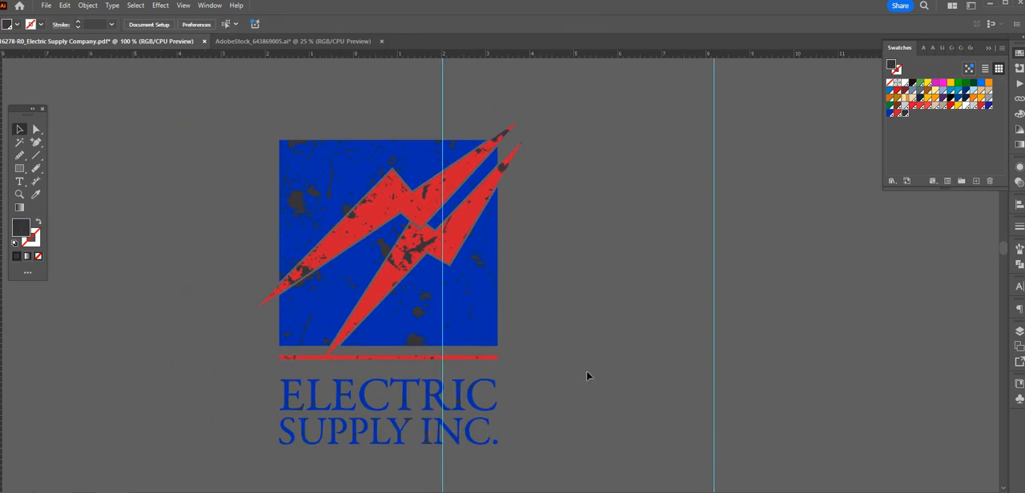
{"action": "key", "text": "ctrl+minus"}
{"action": "key", "text": "ctrl+minus"}
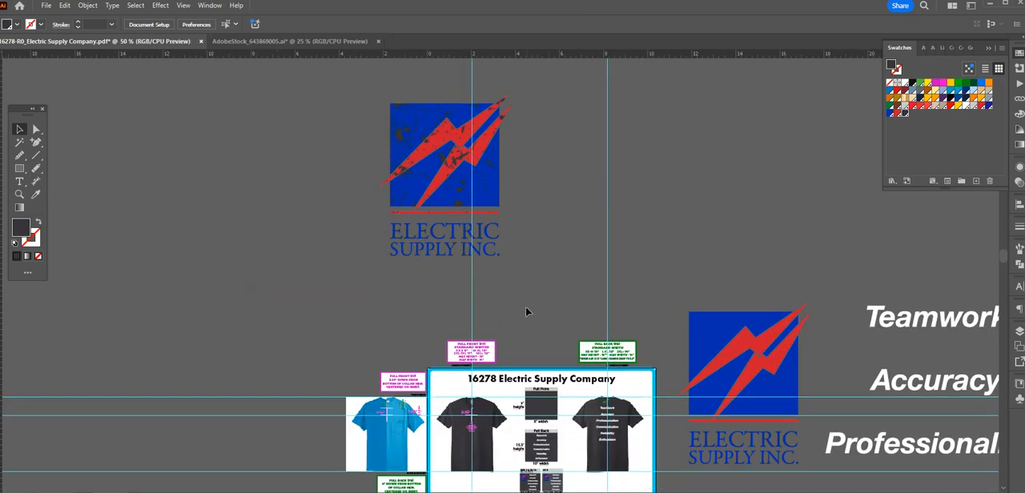
Step: Unlock all locked objects in the document and clear the selection
{"action": "left_click", "coordinate": [482, 186]}
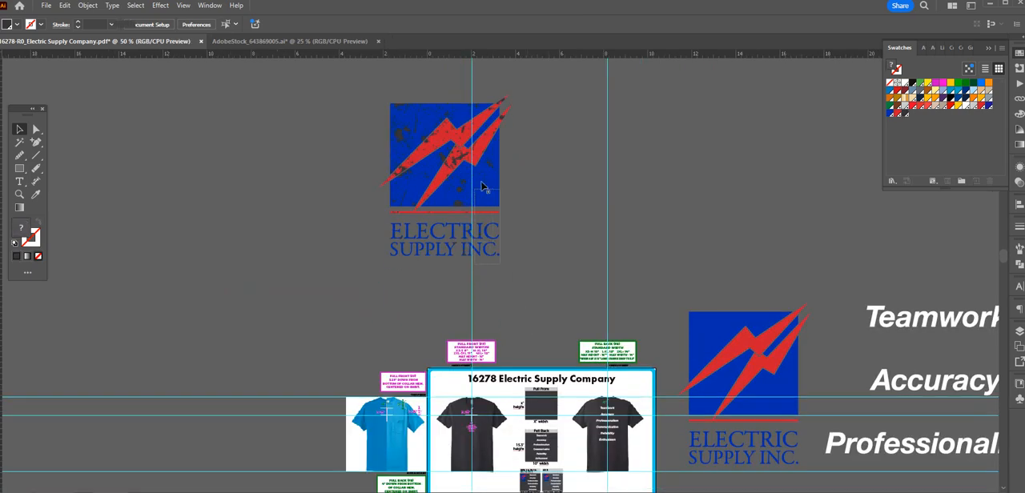
{"action": "left_click", "coordinate": [519, 211]}
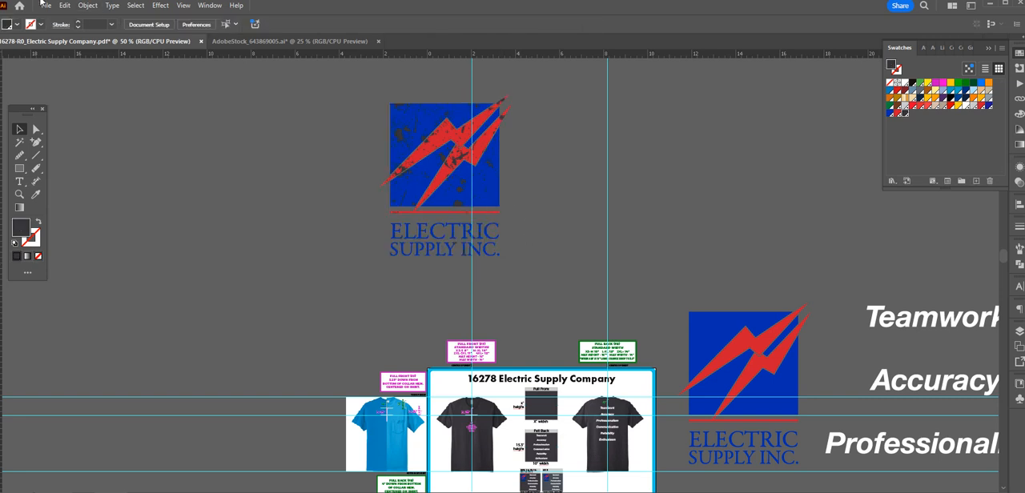
{"action": "left_click", "coordinate": [87, 5]}
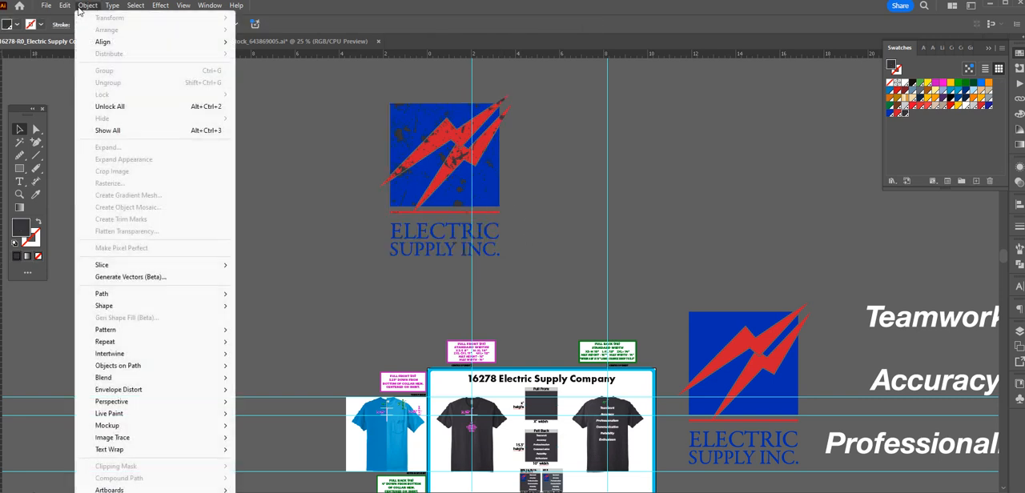
{"action": "left_click", "coordinate": [110, 107]}
{"action": "left_click", "coordinate": [580, 203]}
Step: Examine the clipped distress texture on the logo up close
{"action": "scroll", "coordinate": [564, 219], "scroll_direction": "up", "scroll_amount": 2}
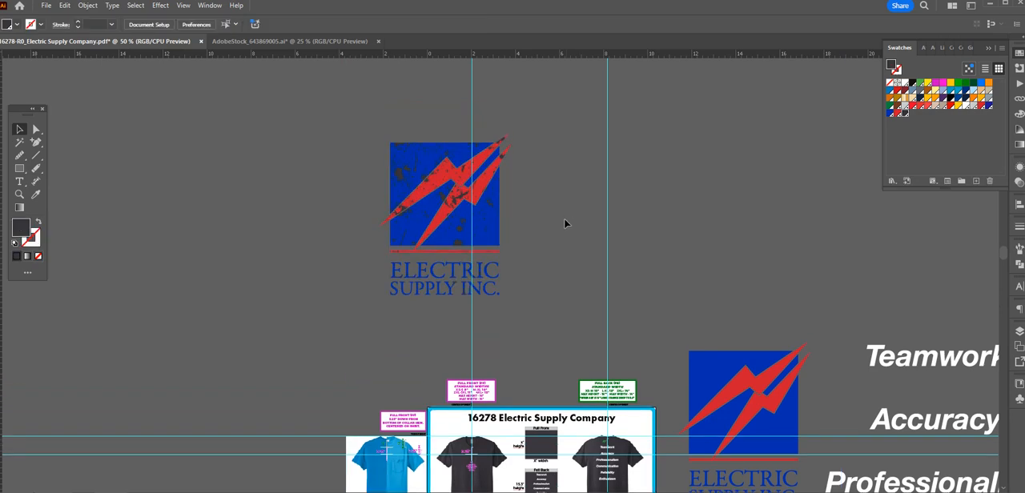
{"action": "key", "text": "ctrl+equal"}
{"action": "key", "text": "ctrl+equal"}
{"action": "key", "text": "ctrl+equal"}
{"action": "left_click_drag", "start_coordinate": [535, 242], "coordinate": [565, 288]}
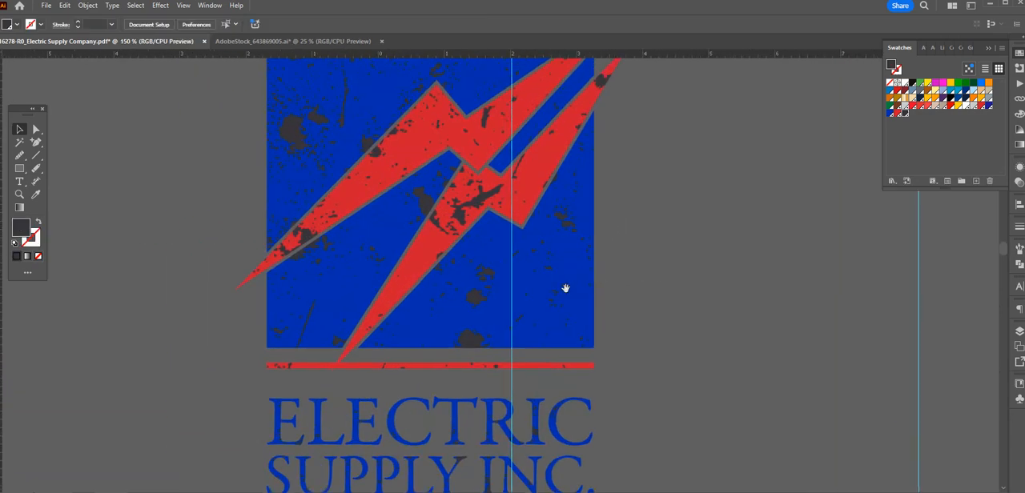
{"action": "key", "text": "ctrl+minus"}
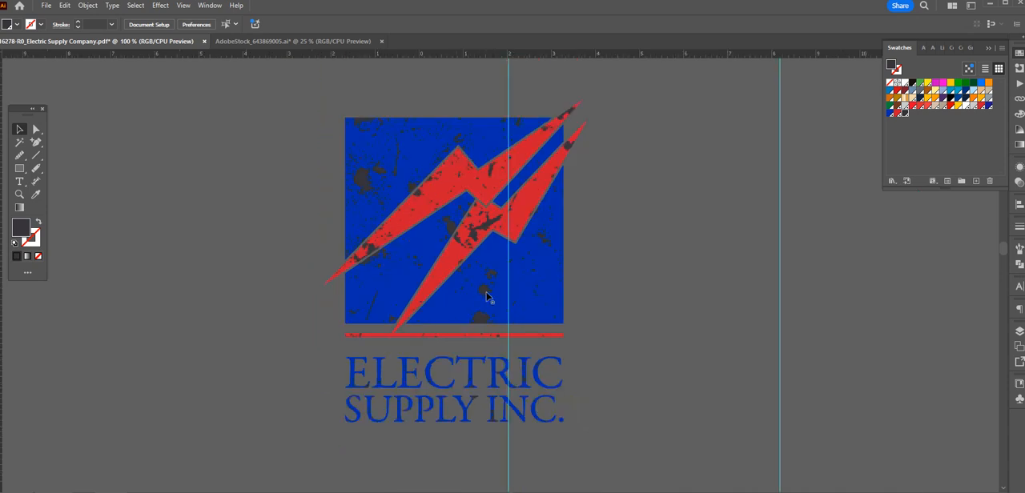
{"action": "left_click", "coordinate": [485, 297]}
{"action": "double_click", "coordinate": [485, 293]}
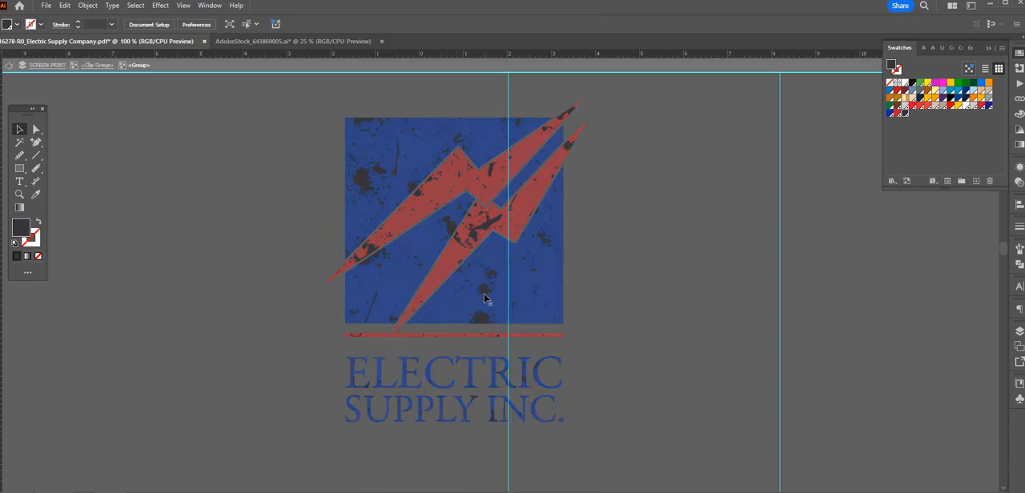
{"action": "double_click", "coordinate": [485, 293]}
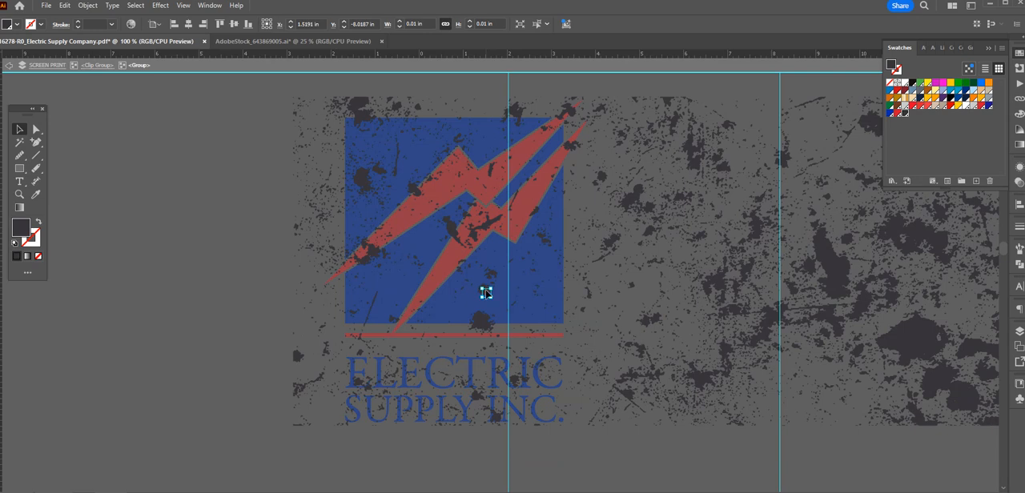
{"action": "left_click", "coordinate": [489, 273]}
{"action": "double_click", "coordinate": [181, 350]}
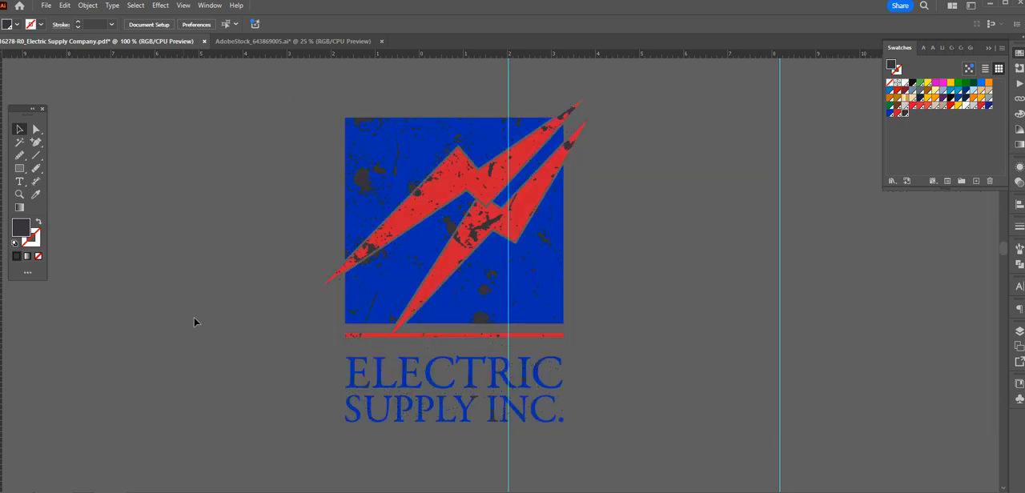
Step: Isolate the clip group and try shifting the distress texture about 3.1 in to the left behind its logo-shaped mask
{"action": "double_click", "coordinate": [485, 295]}
{"action": "left_click", "coordinate": [485, 295]}
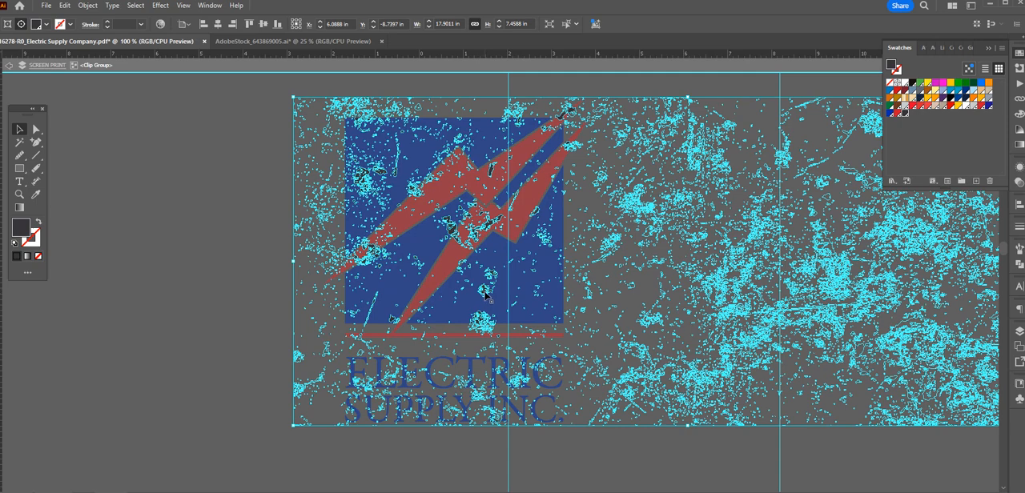
{"action": "left_click_drag", "start_coordinate": [485, 296], "coordinate": [349, 304]}
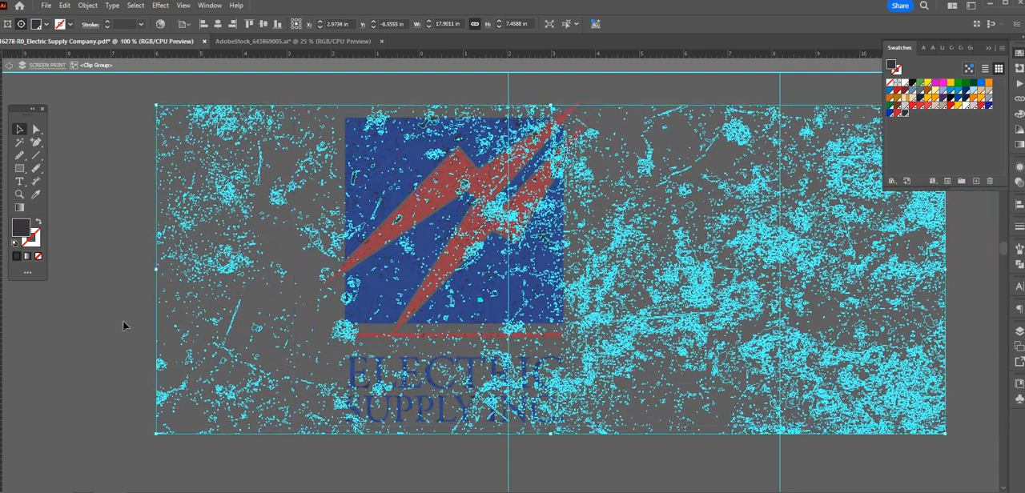
{"action": "left_click", "coordinate": [140, 343]}
{"action": "double_click", "coordinate": [616, 264]}
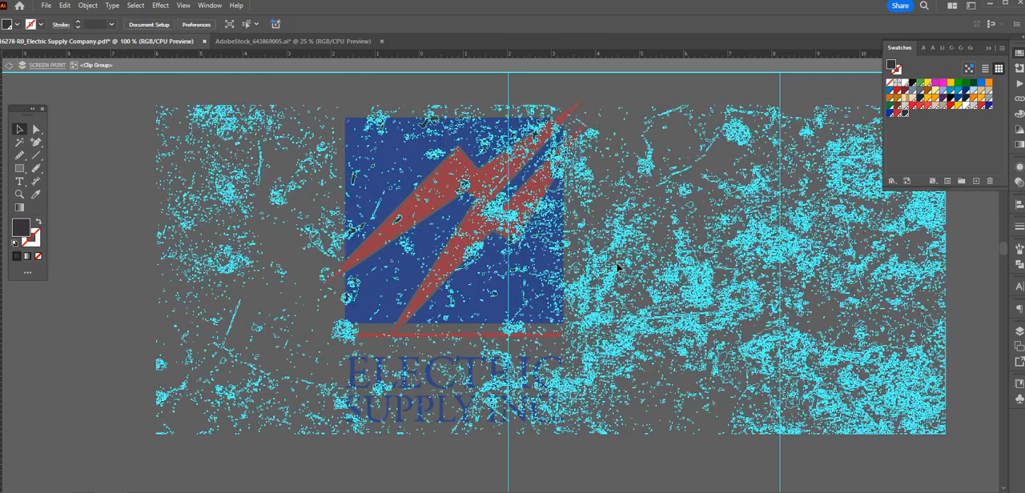
{"action": "double_click", "coordinate": [655, 465]}
{"action": "left_click", "coordinate": [584, 471]}
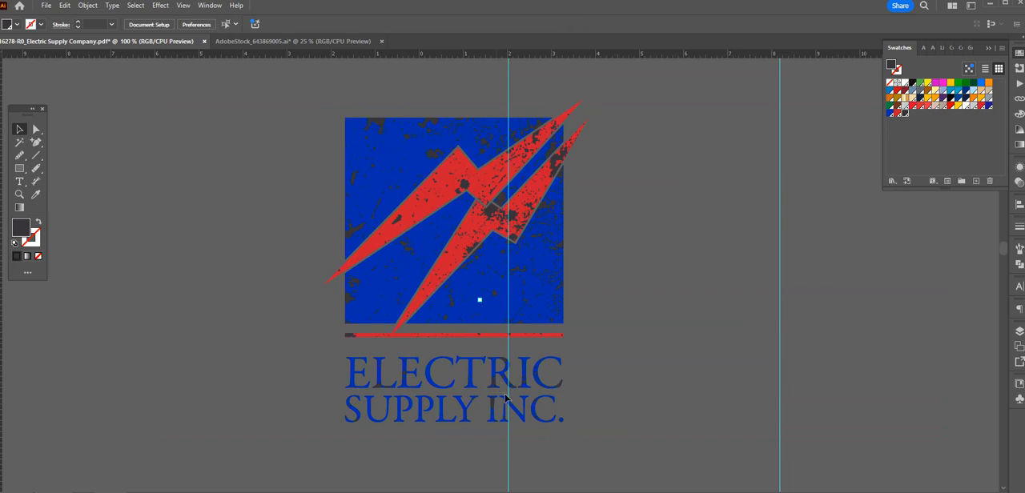
Step: Undo the shift of the distress texture and leave the clip group's isolation mode
{"action": "double_click", "coordinate": [530, 431]}
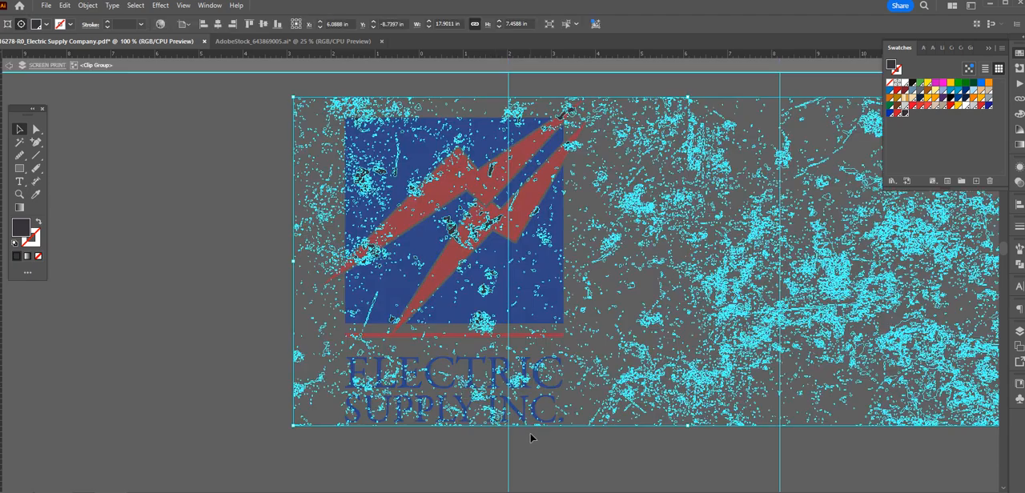
{"action": "key", "text": "Delete"}
{"action": "key", "text": "Escape"}
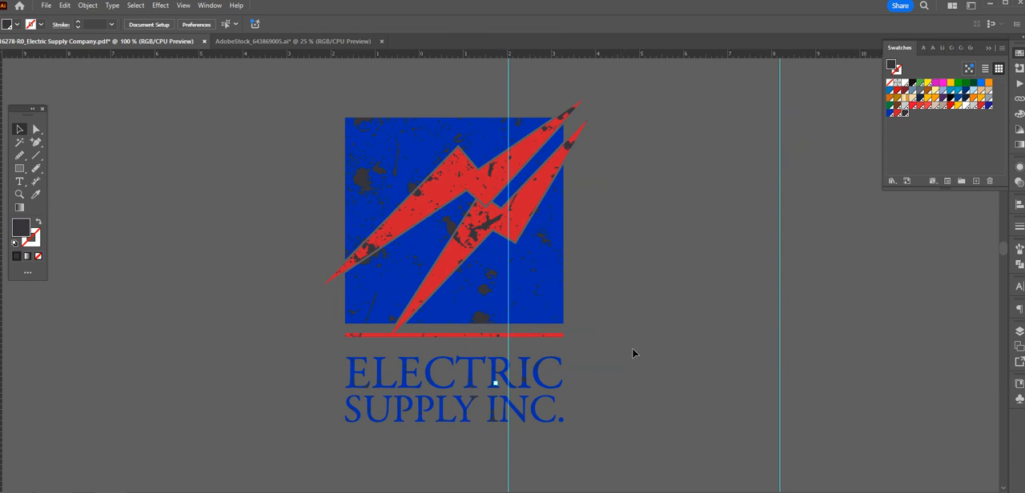
Step: Group the whole distressed logo together with its clipped texture
{"action": "left_click", "coordinate": [525, 282]}
{"action": "left_click_drag", "start_coordinate": [654, 428], "coordinate": [302, 120]}
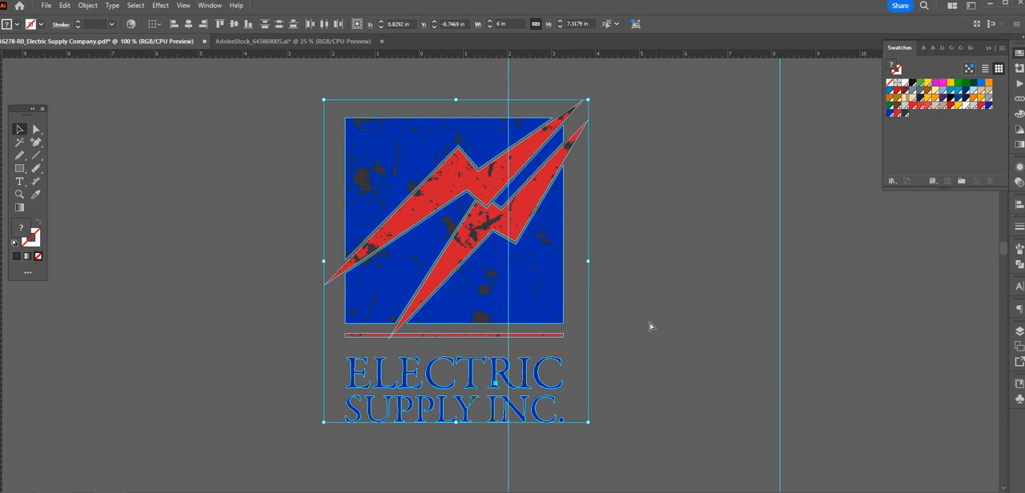
{"action": "left_click", "coordinate": [653, 299]}
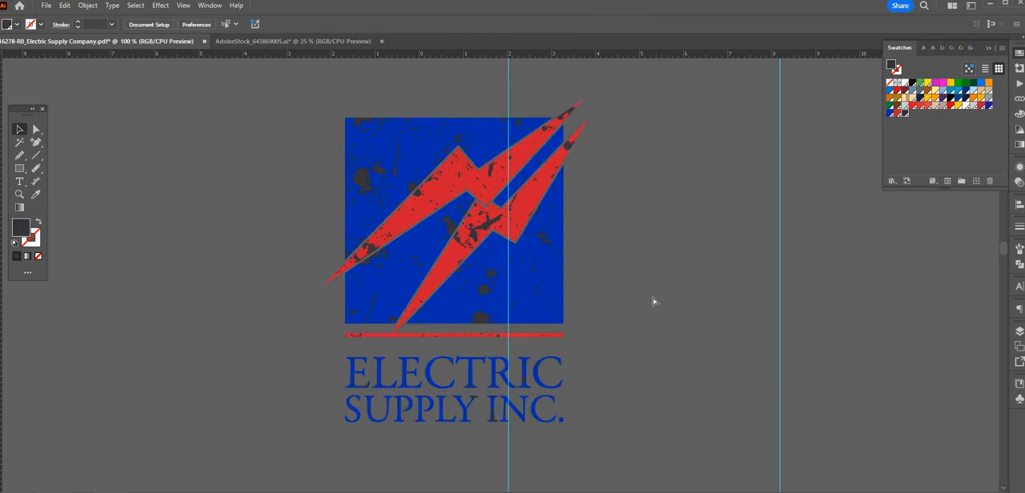
Step: Move the distressed logo onto the Electric Supply Company proof and scale it proportionally to 0.6 in wide
{"action": "key", "text": "ctrl+minus"}
{"action": "left_click_drag", "start_coordinate": [626, 279], "coordinate": [585, 189]}
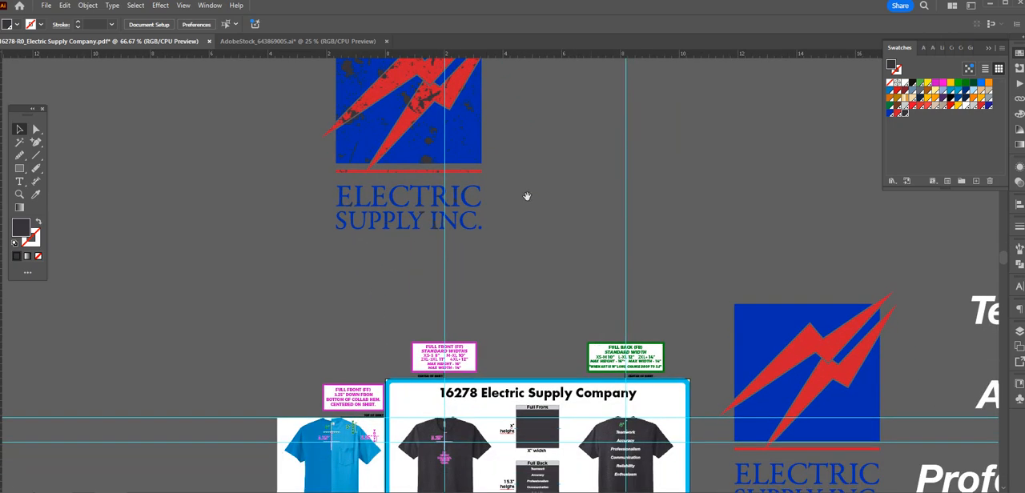
{"action": "left_click_drag", "start_coordinate": [429, 133], "coordinate": [479, 386]}
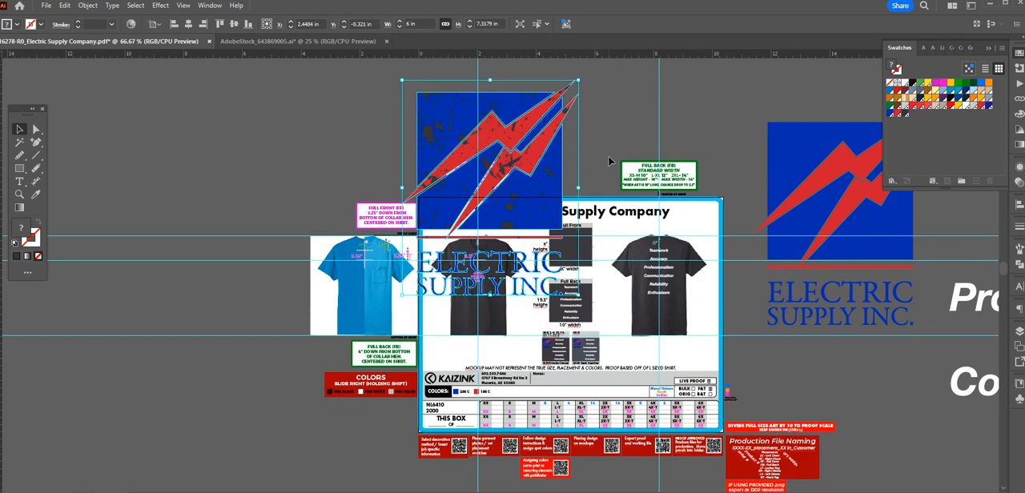
{"action": "key", "text": "ctrl+plus"}
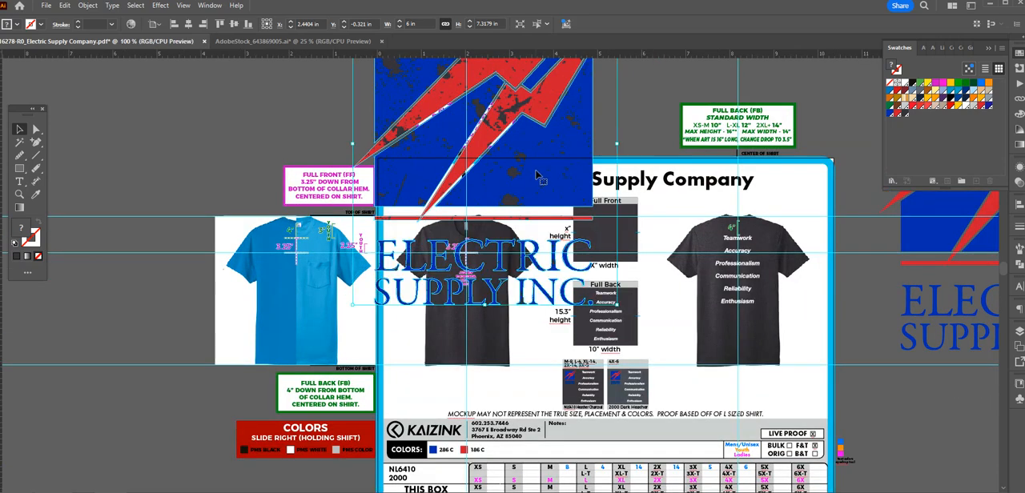
{"action": "left_click_drag", "start_coordinate": [536, 174], "coordinate": [514, 259]}
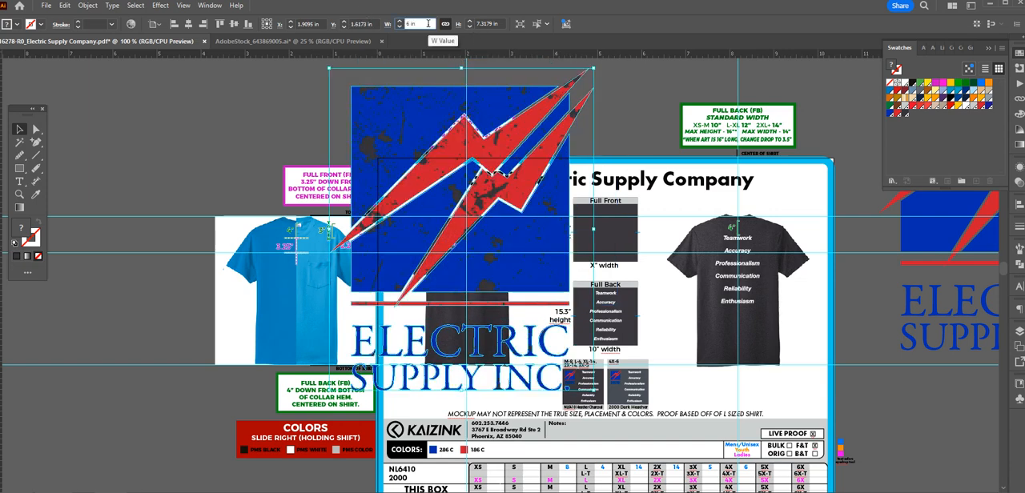
{"action": "key", "text": "Return"}
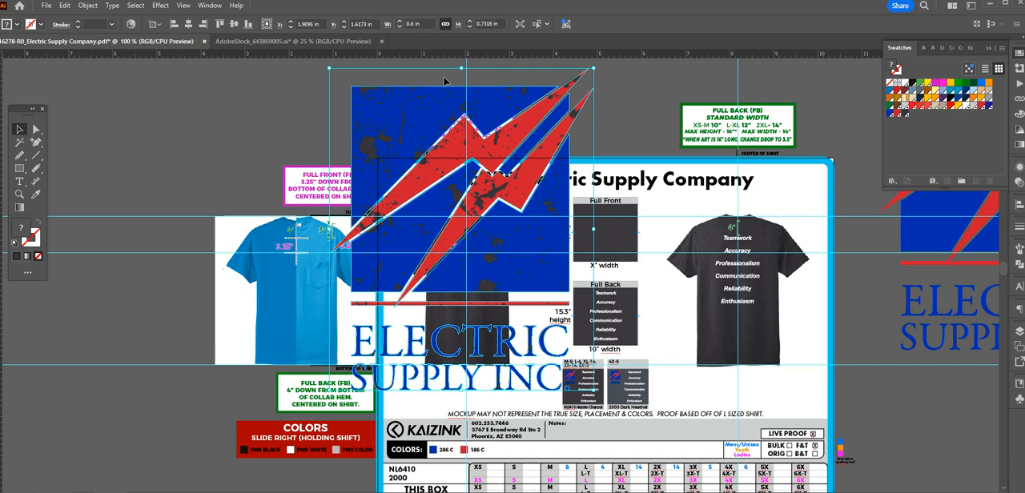
Step: Place the small logo on the front shirt mockup, with its blue square below the 3.25" guide and centred on the vertical guide
{"action": "key", "text": "ctrl+plus"}
{"action": "key", "text": "ctrl+plus"}
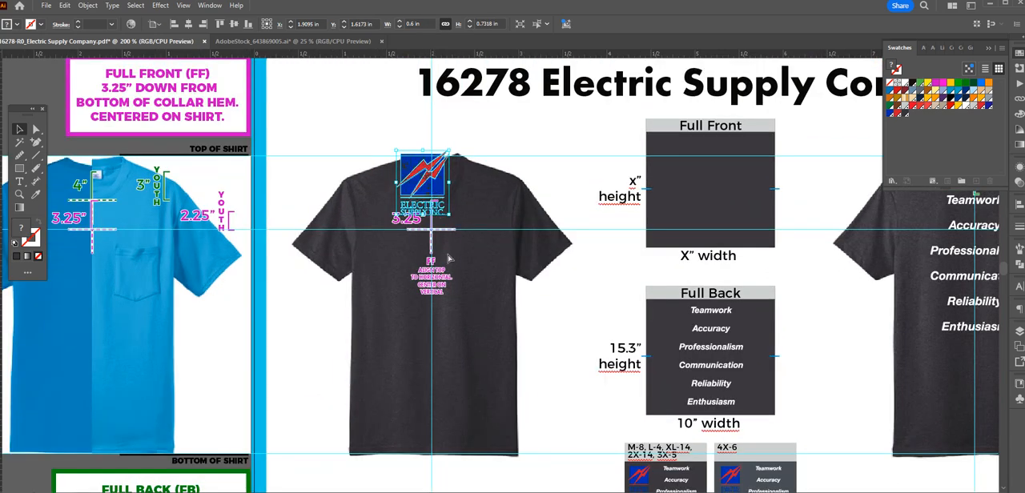
{"action": "left_click_drag", "start_coordinate": [434, 198], "coordinate": [445, 274]}
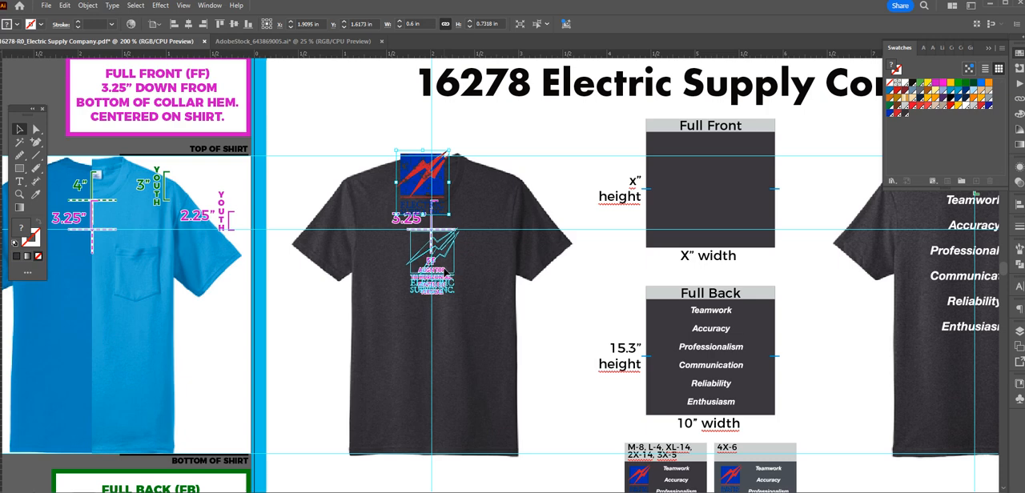
{"action": "left_click_drag", "start_coordinate": [445, 241], "coordinate": [447, 245]}
{"action": "left_click_drag", "start_coordinate": [440, 298], "coordinate": [440, 297]}
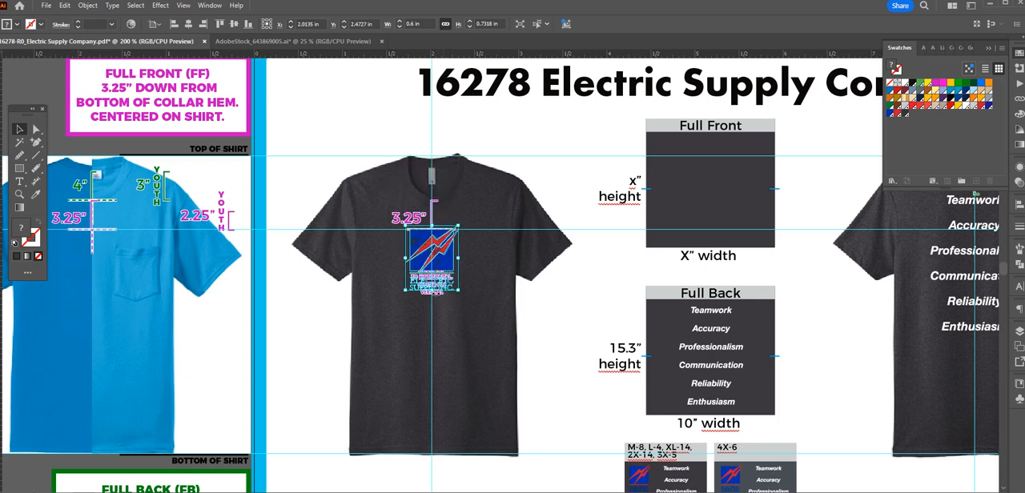
Step: Remove the FF alignment marker and its instruction text from over the logo on the front shirt
{"action": "key", "text": "ctrl+plus"}
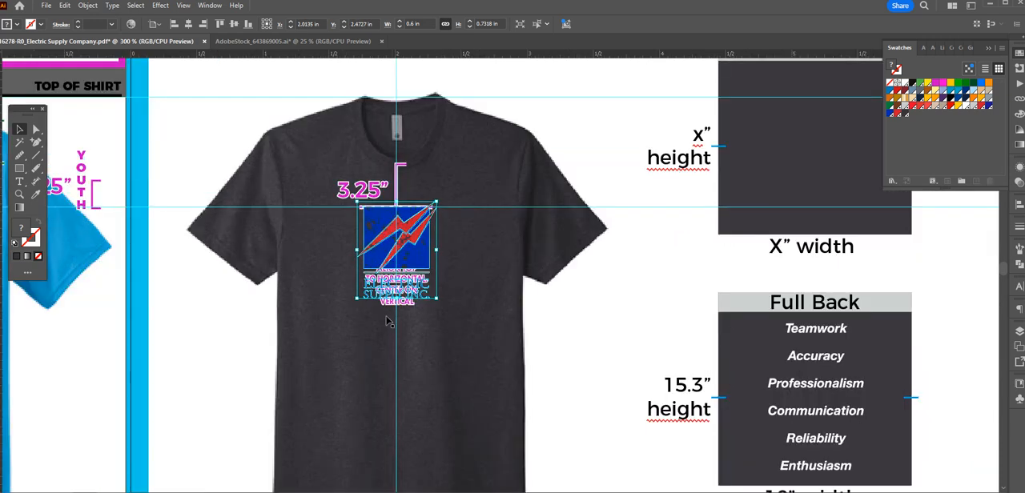
{"action": "left_click", "coordinate": [416, 312]}
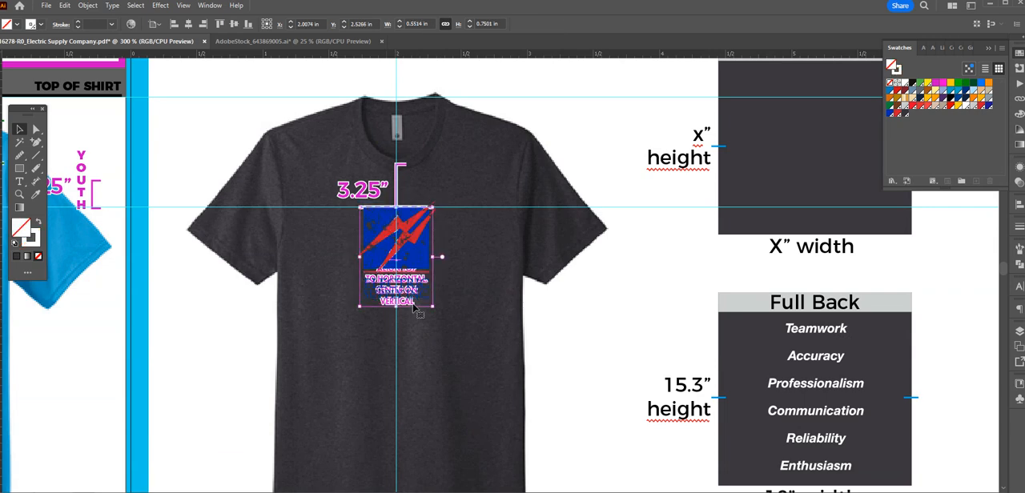
{"action": "key", "text": "ctrl+plus"}
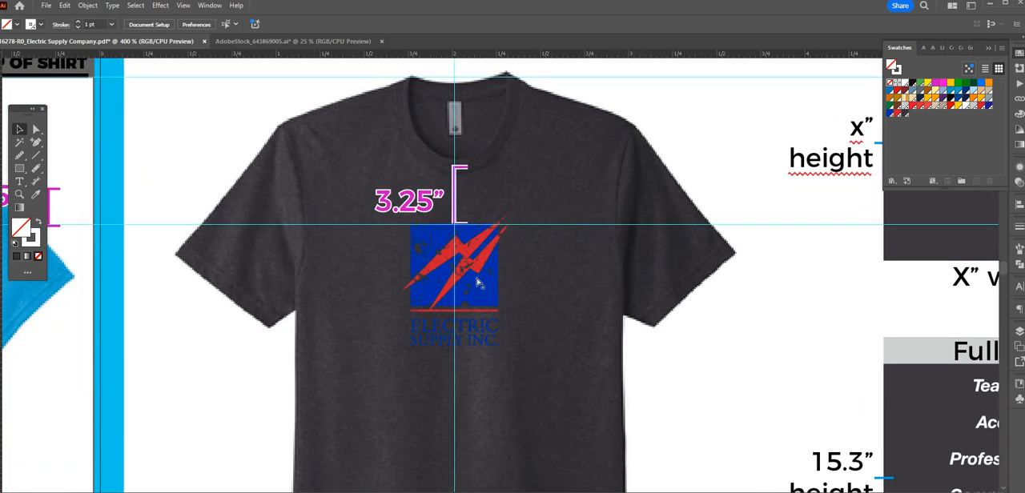
Step: Examine how the logo's distress texture blends with the fabric of the front shirt mockup
{"action": "key", "text": "ctrl+plus"}
{"action": "key", "text": "ctrl+plus"}
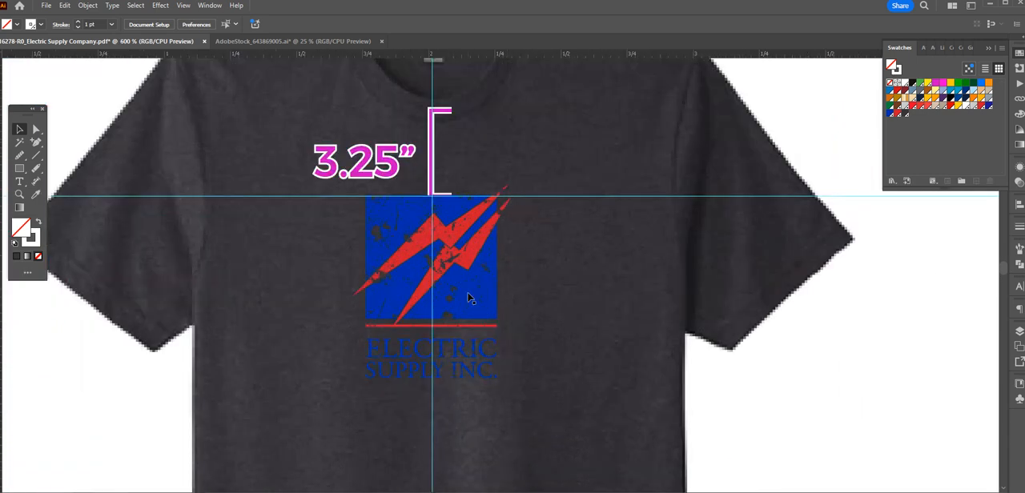
{"action": "key", "text": "ctrl+plus"}
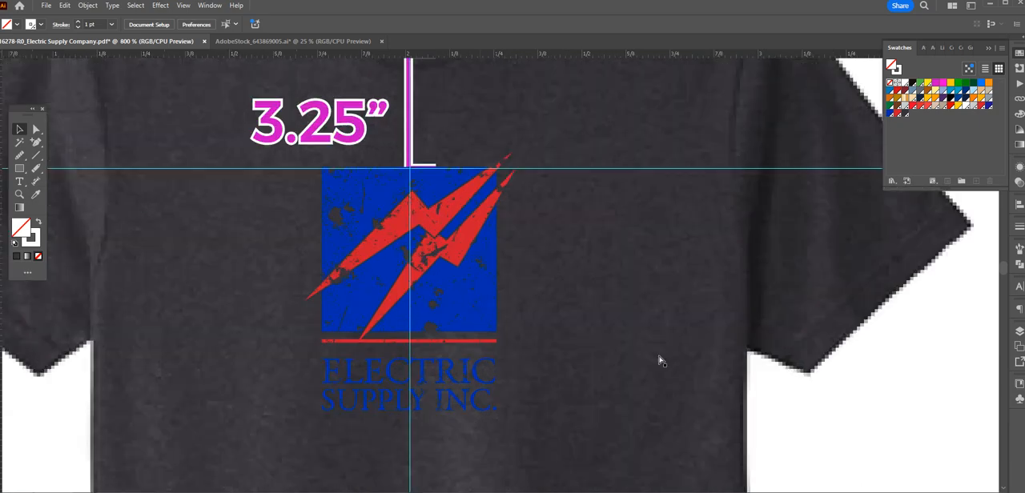
{"action": "key", "text": "ctrl+minus"}
{"action": "left_click", "coordinate": [802, 374]}
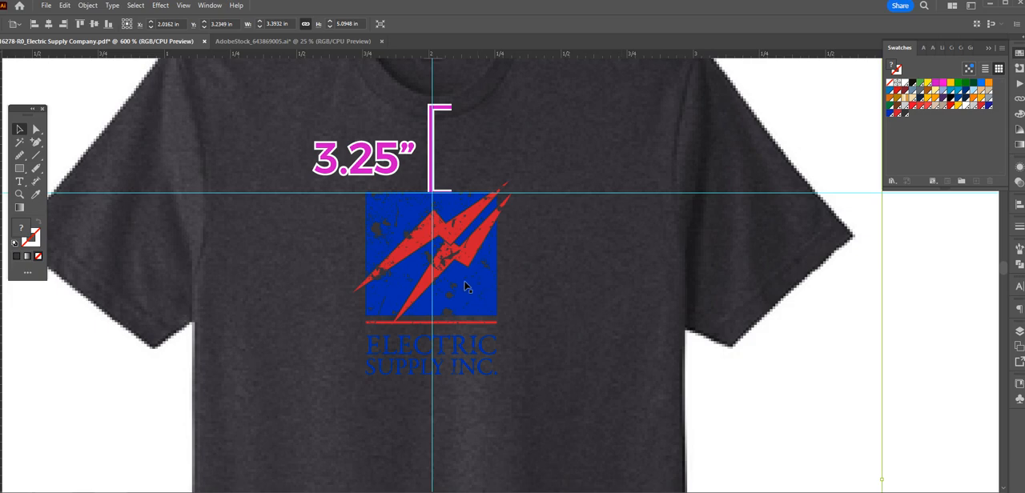
{"action": "scroll", "coordinate": [493, 317], "scroll_direction": "down", "scroll_amount": 2}
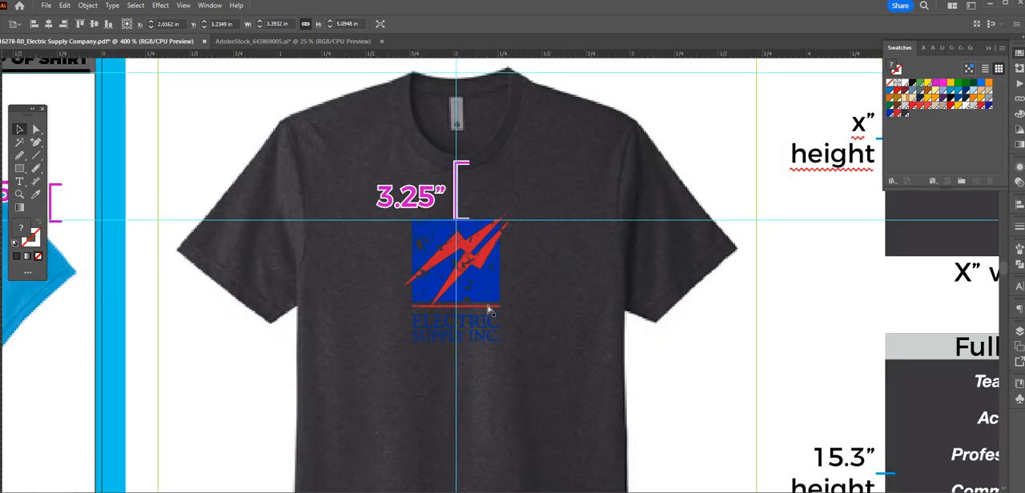